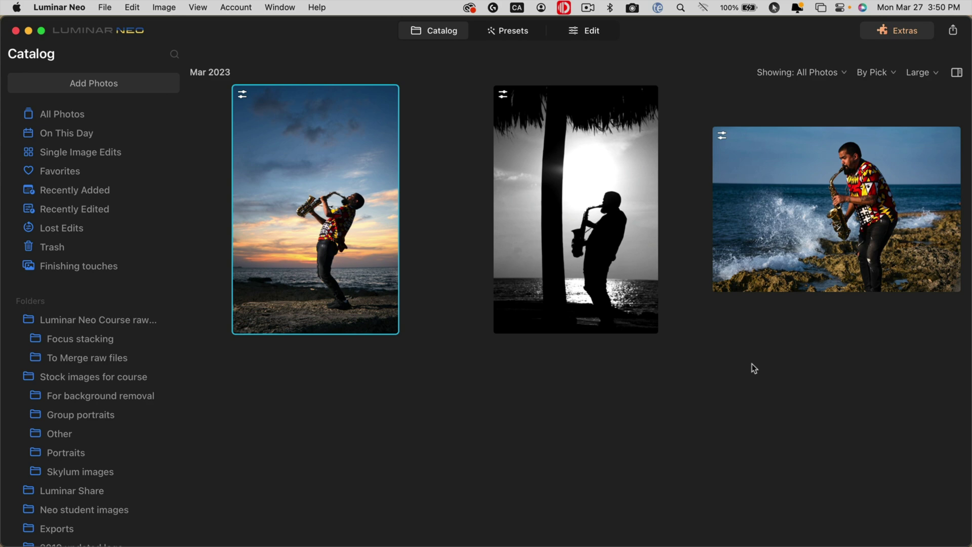
Preview the sunset saxophone photo at full size, then switch views from the top bar.
left_click(752, 364)
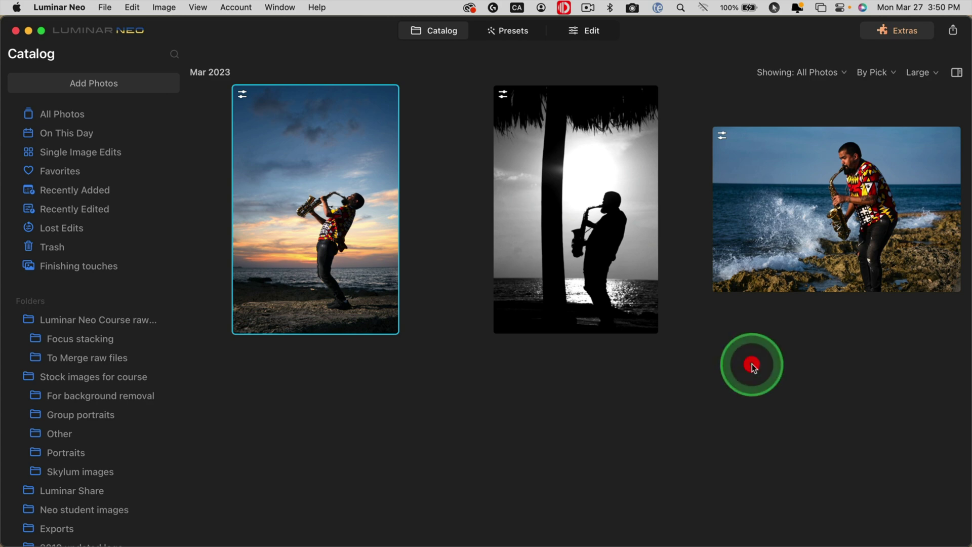
double_click(298, 231)
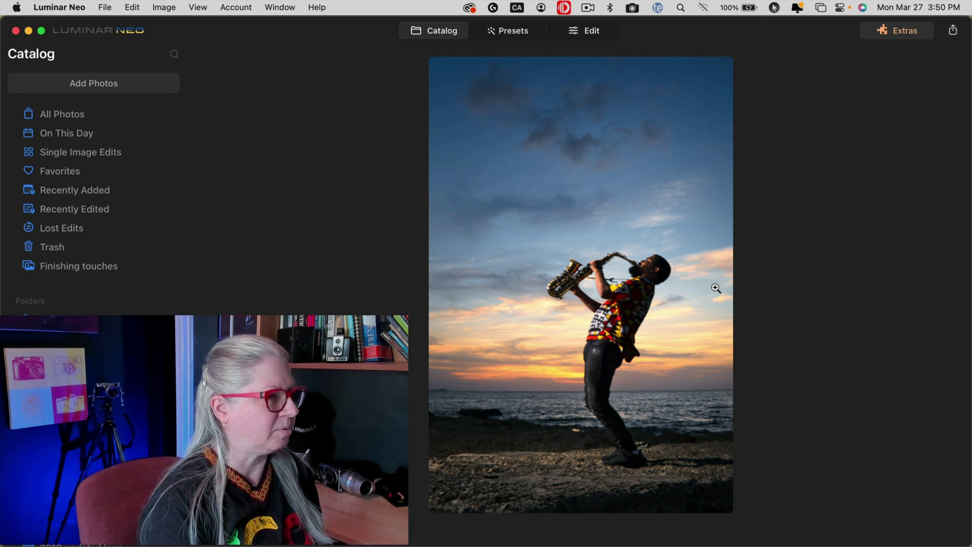
left_click(584, 31)
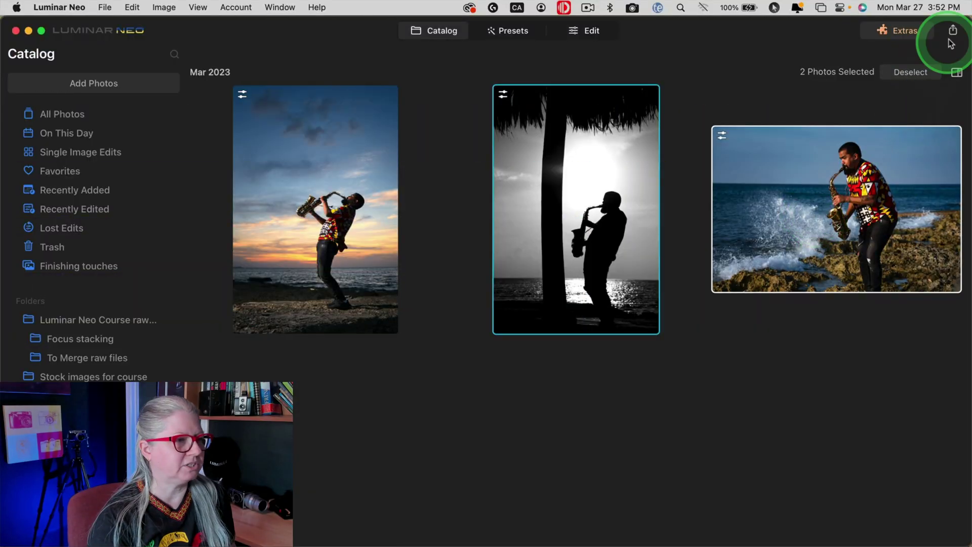
Export the silhouette and wave photos to disk as quality-100 JPEGs in a new 'Exported JPGs' folder.
left_click(953, 30)
left_click(913, 65)
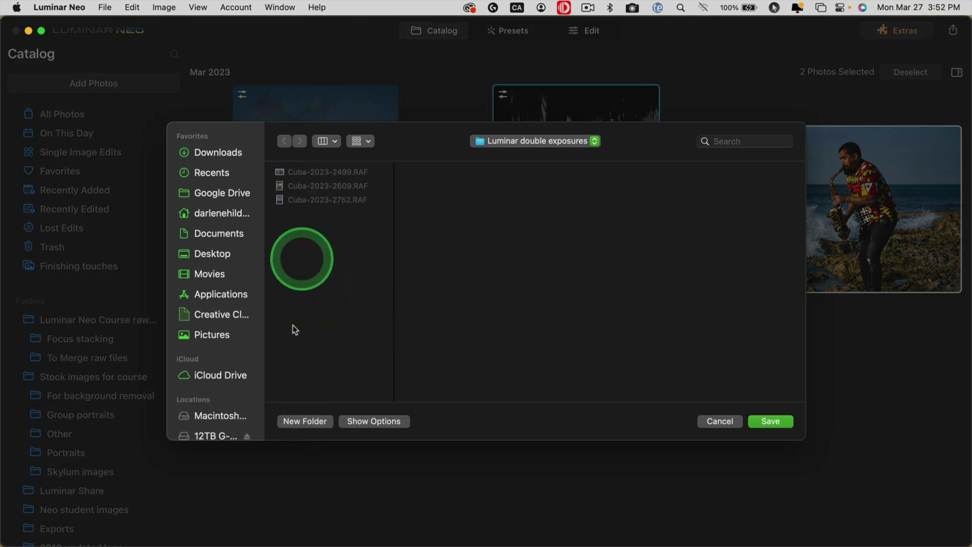
left_click(302, 422)
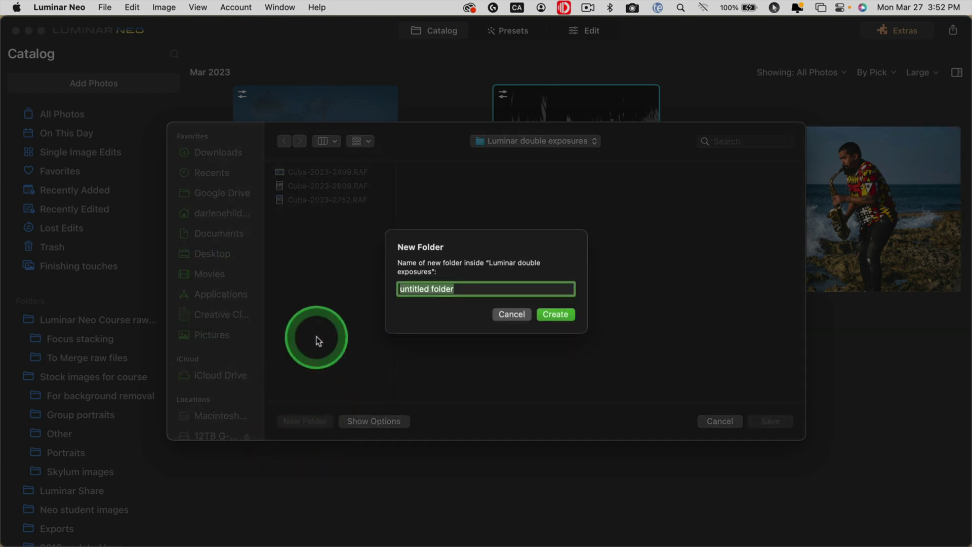
type("Exporte")
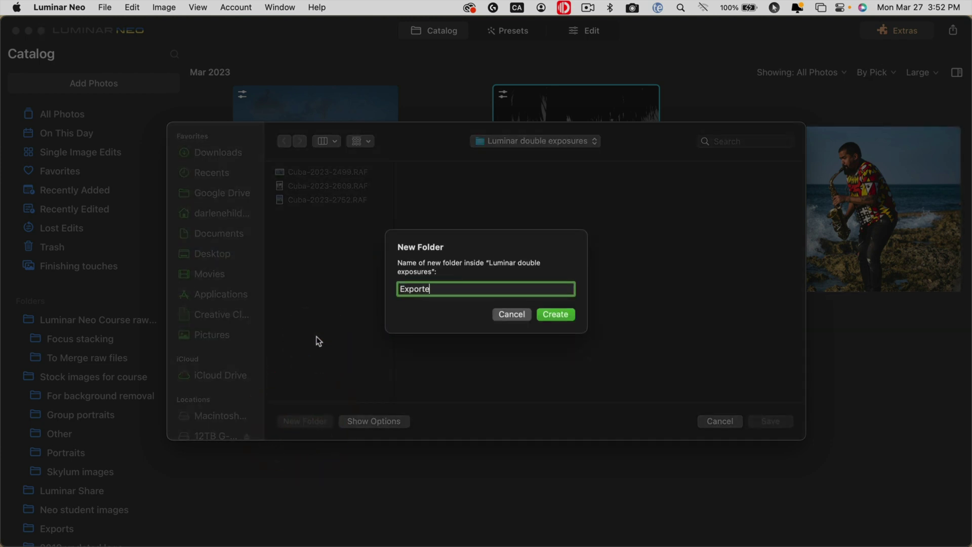
type("d JP")
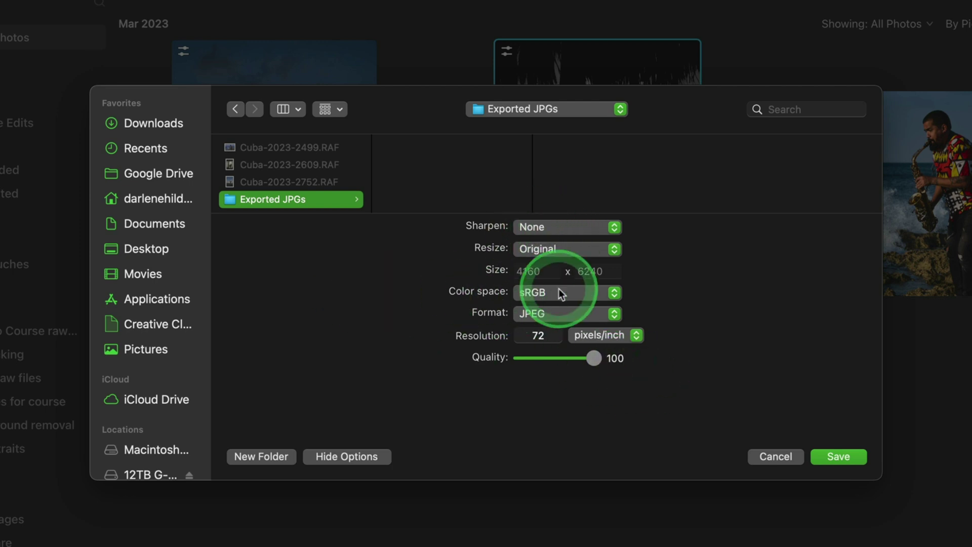
left_click(833, 454)
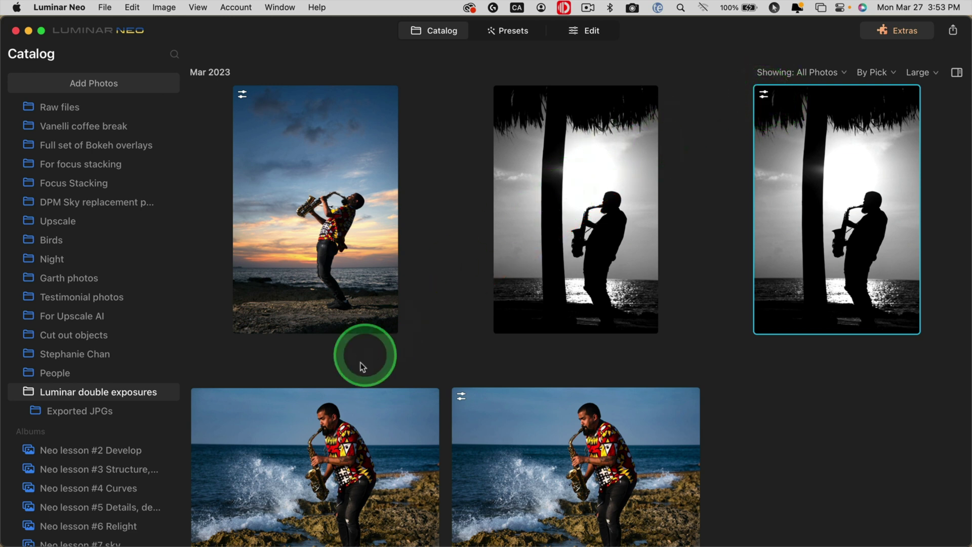
Open the sunset photo in Edit and load Exported JPGs/Cuba-2023-2609.jpeg into the layer images.
left_click(286, 209)
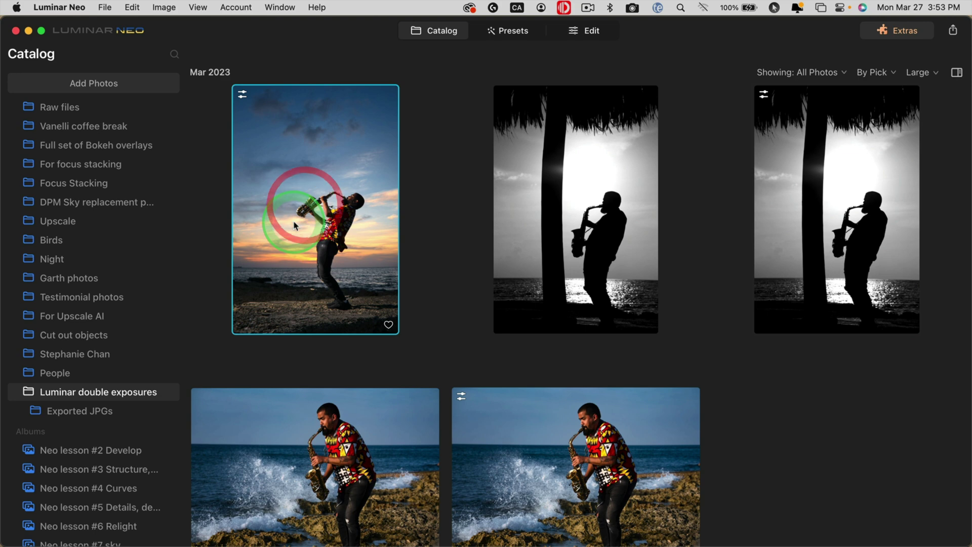
left_click(585, 32)
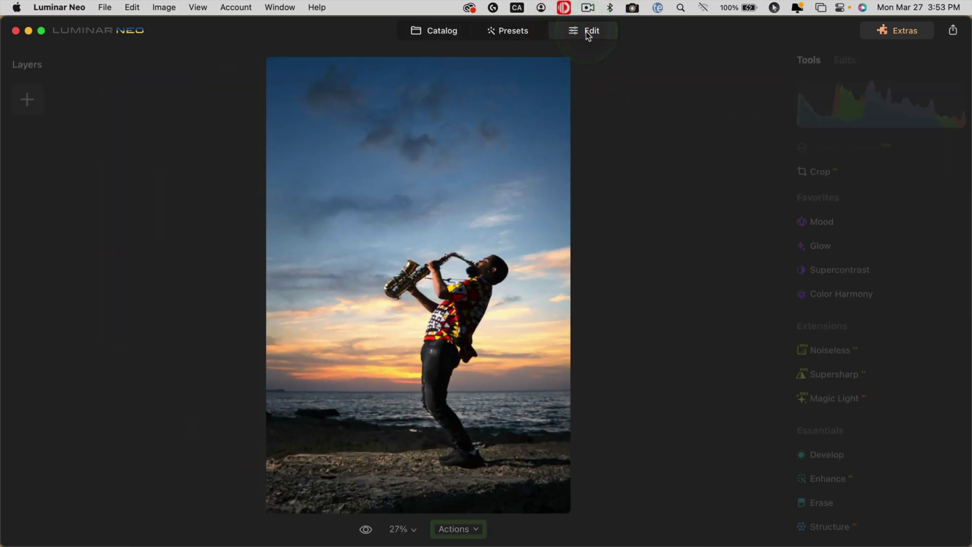
left_click(27, 99)
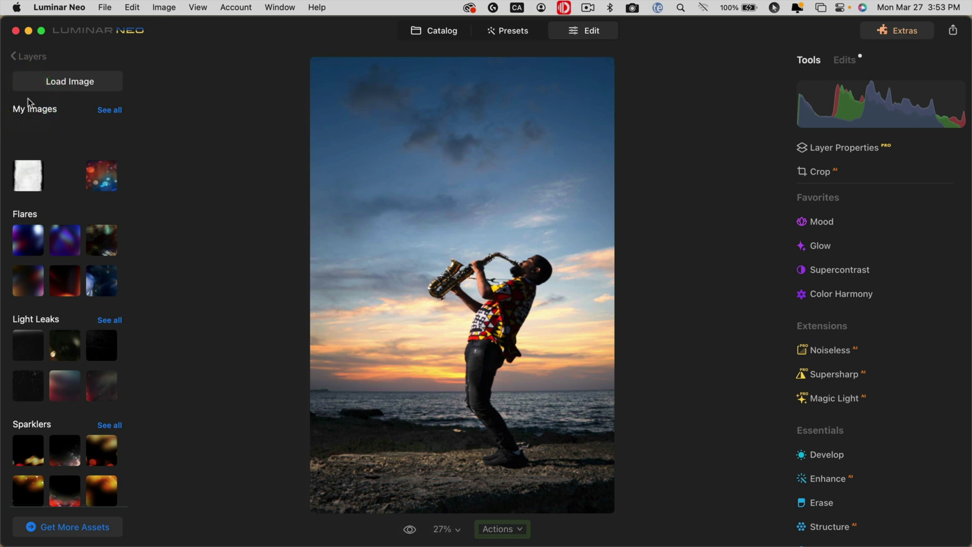
left_click(67, 83)
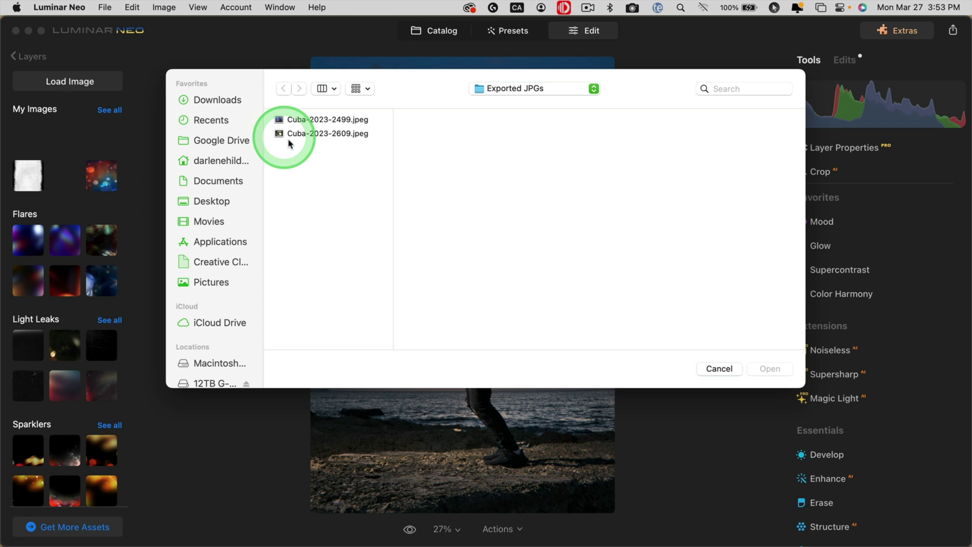
left_click(552, 97)
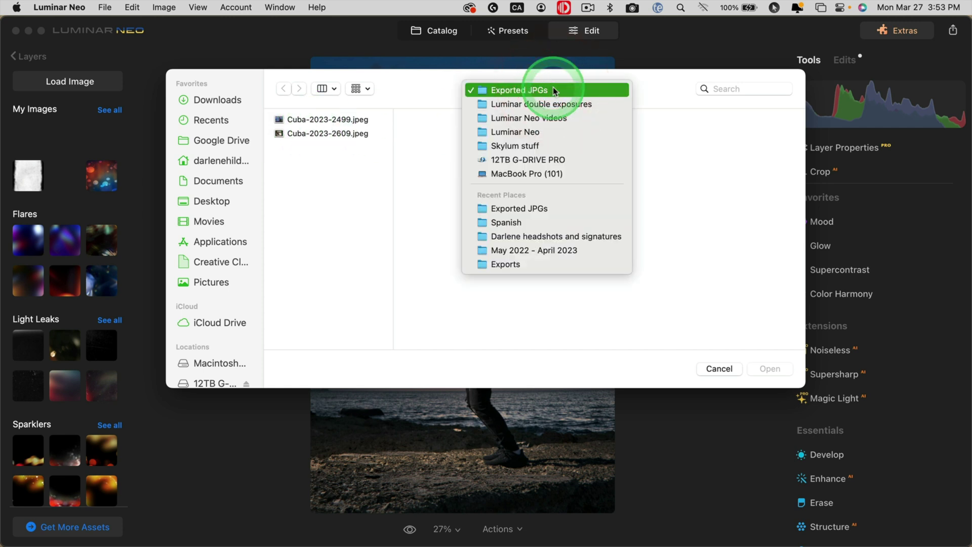
left_click(553, 92)
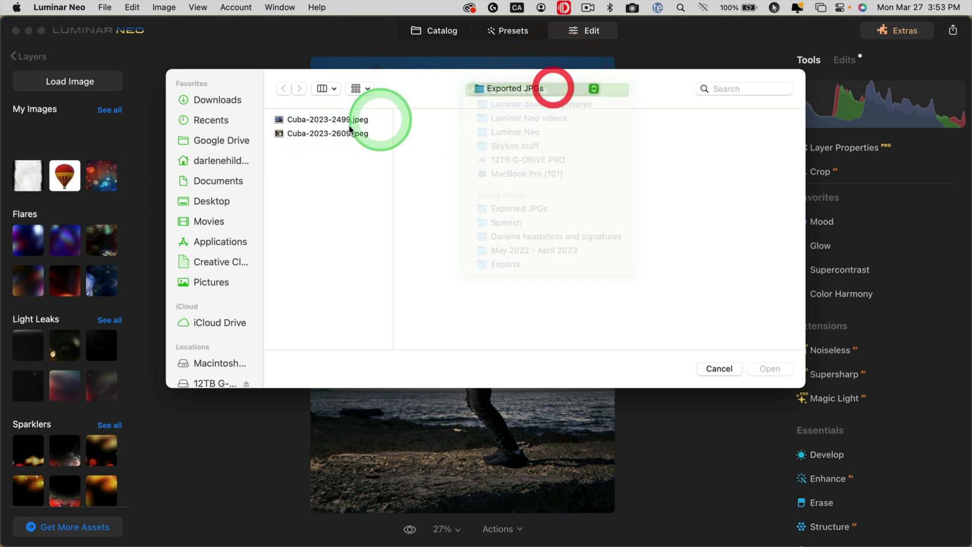
left_click(325, 121)
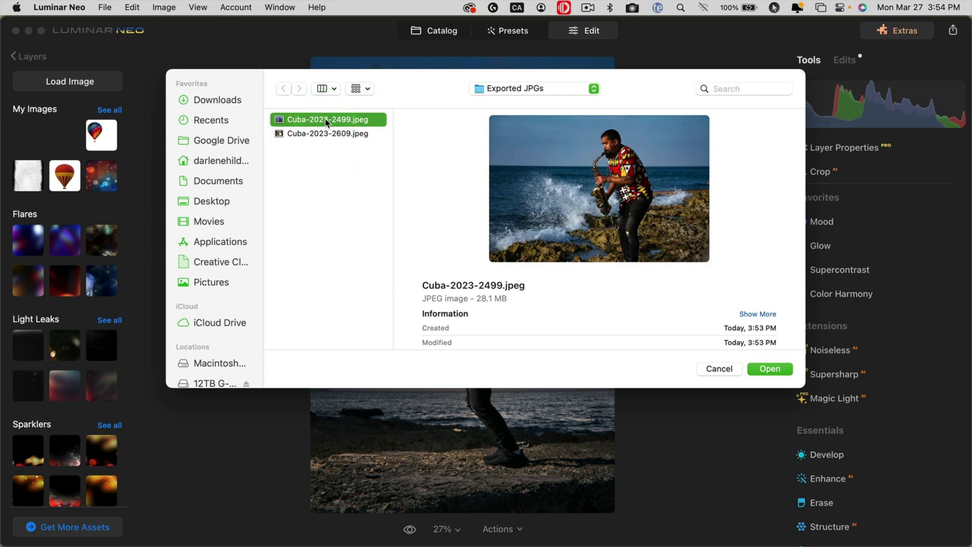
left_click(327, 134)
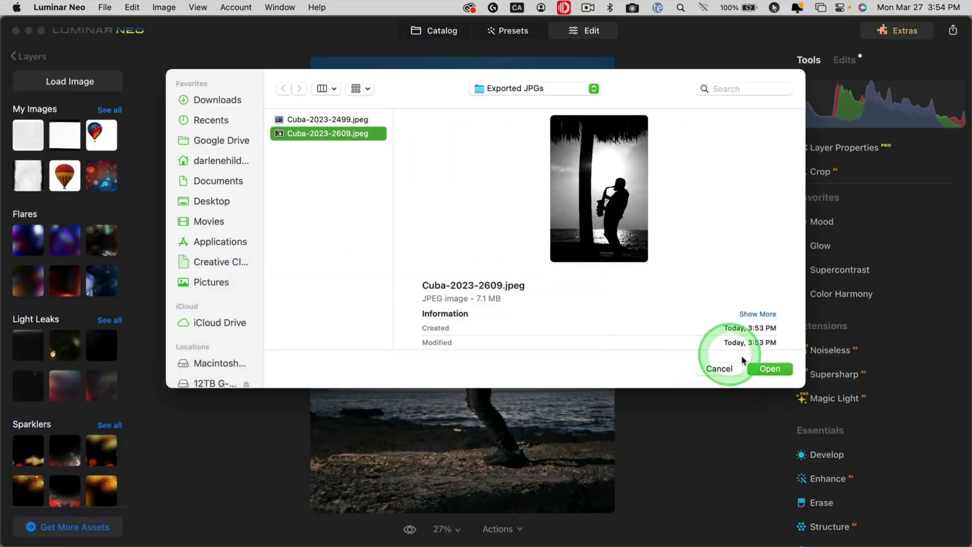
left_click(765, 369)
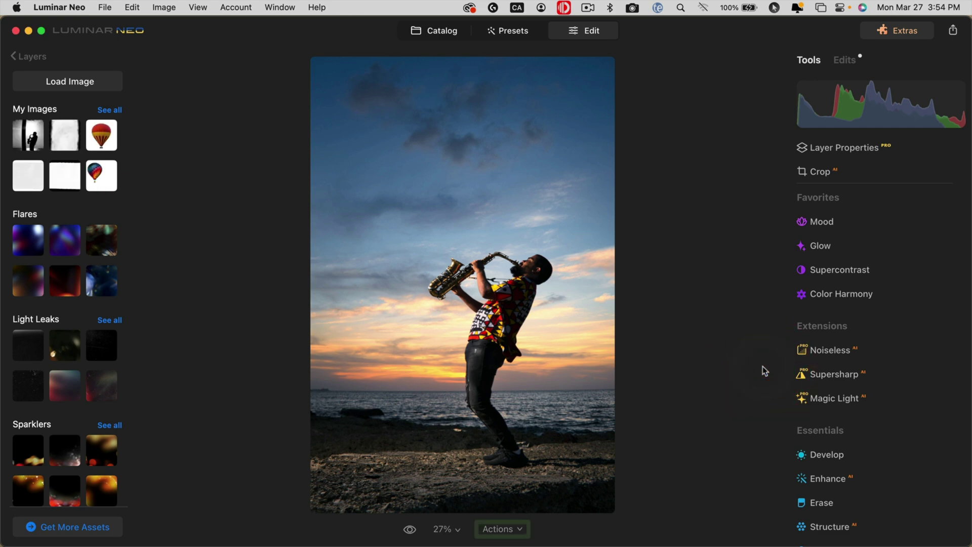
Place the silhouette as a layer over the sunset and flip it horizontally.
left_click(24, 133)
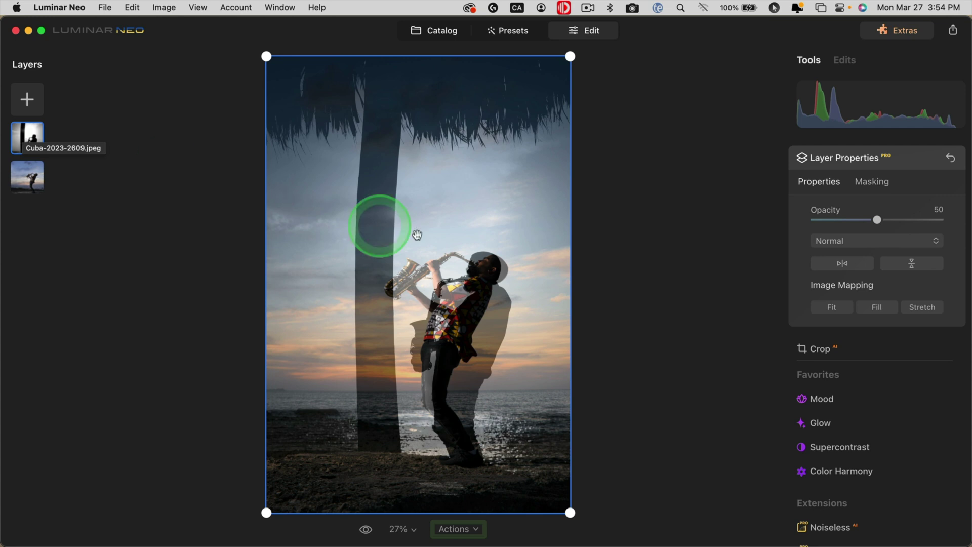
left_click(842, 264)
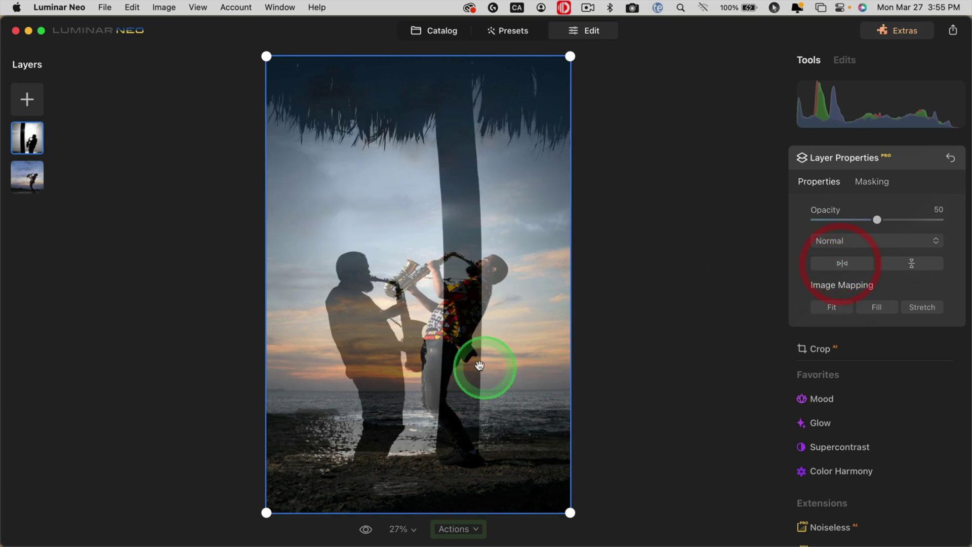
mouse_move(445, 380)
left_mouse_down()
mouse_move(444, 321)
mouse_move(446, 371)
left_mouse_up()
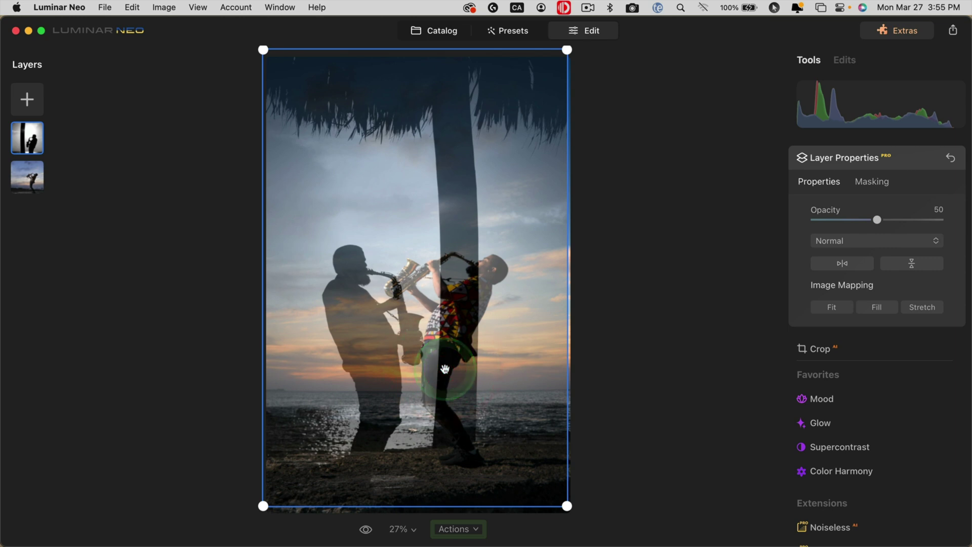
left_click_drag(439, 367, 438, 369)
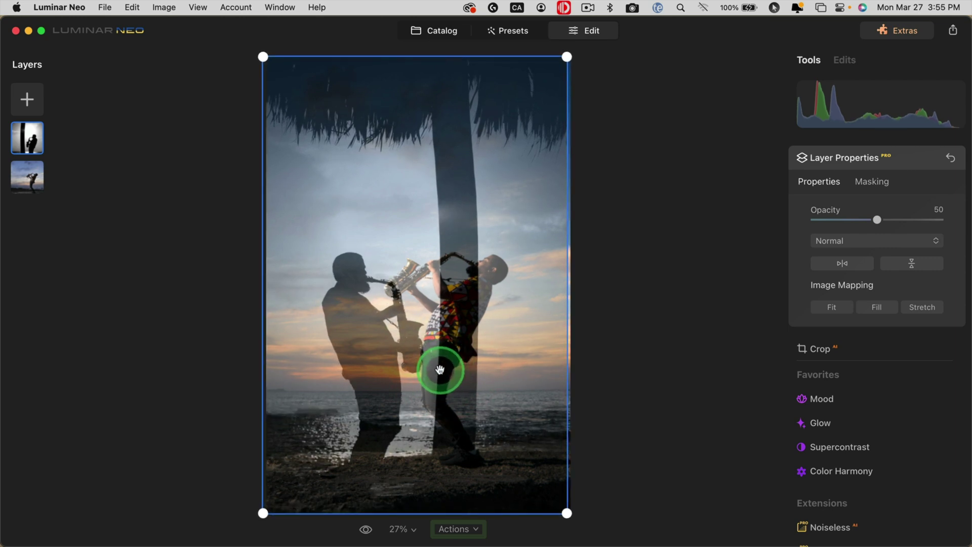
Scale the silhouette layer up from its corners and reposition it so the figure fills the frame.
left_click_drag(263, 56, 141, 10)
left_click_drag(415, 281, 470, 289)
left_click_drag(623, 493, 719, 532)
left_click_drag(429, 404, 347, 326)
left_click(242, 461)
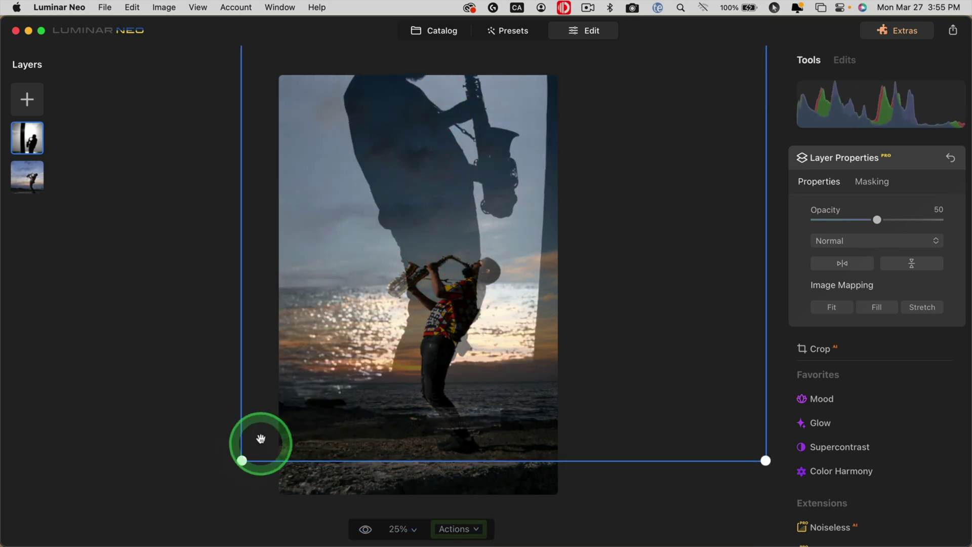
left_click_drag(242, 461, 110, 534)
left_click(398, 362)
left_click_drag(397, 362, 445, 358)
Test the silhouette layer's opacity range, then try the Darken and Multiply blend modes.
left_click(877, 219)
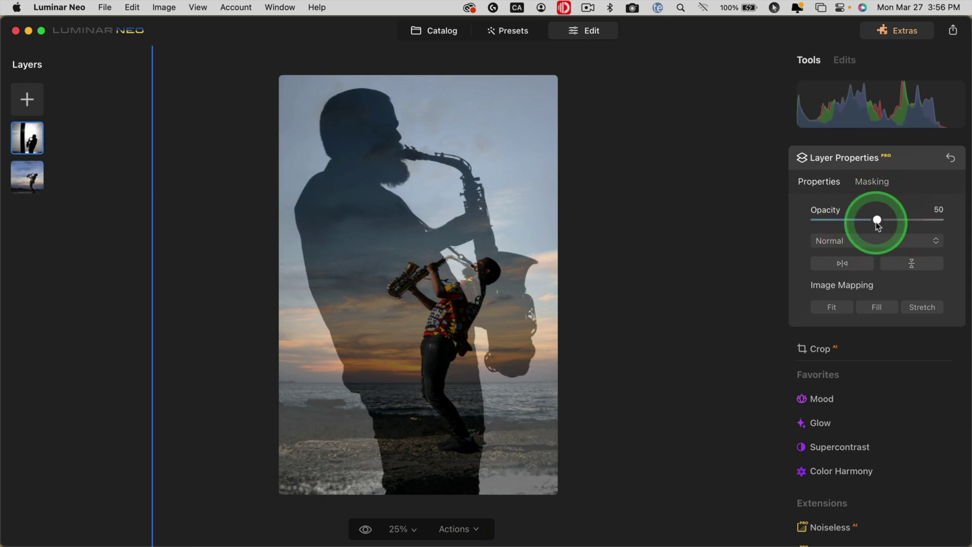
left_click_drag(867, 242, 961, 228)
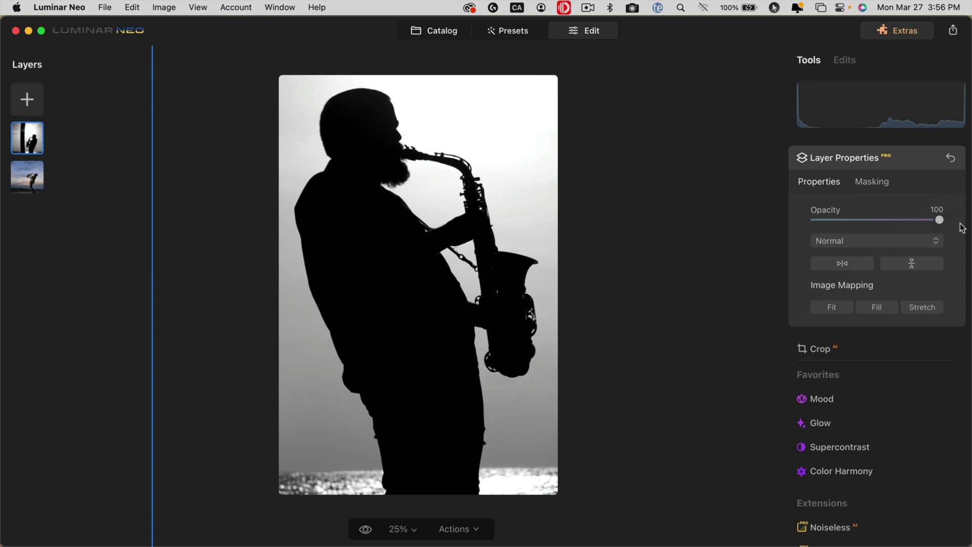
left_click_drag(939, 219, 788, 218)
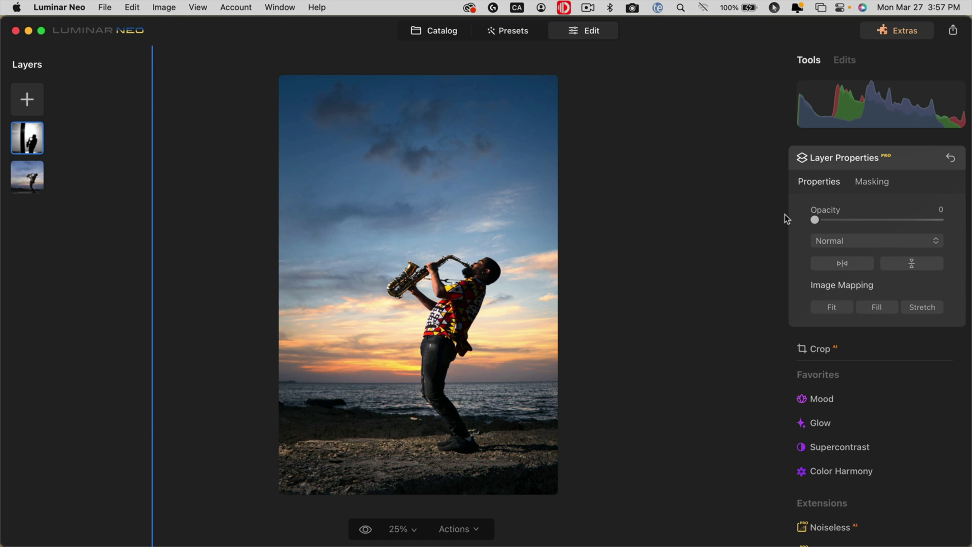
left_click_drag(814, 220, 950, 223)
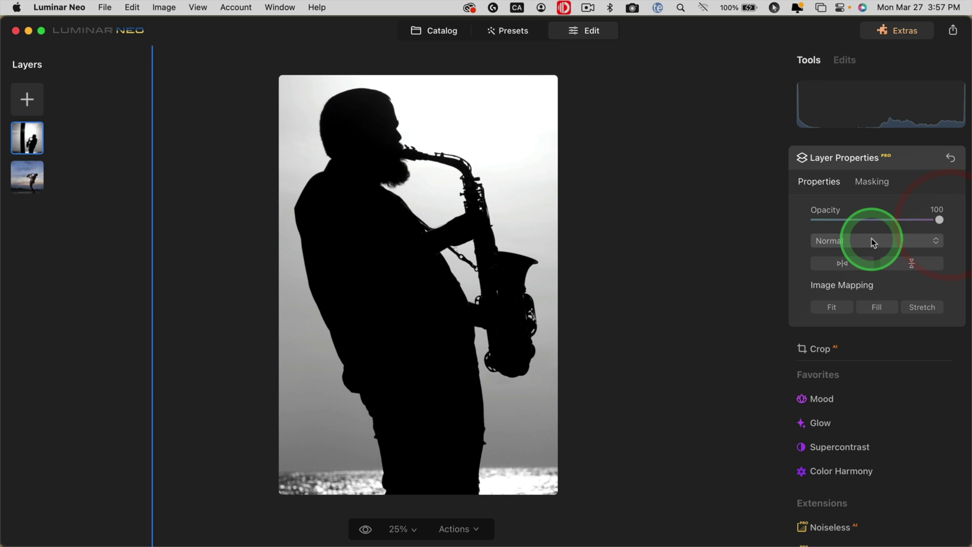
left_click(872, 239)
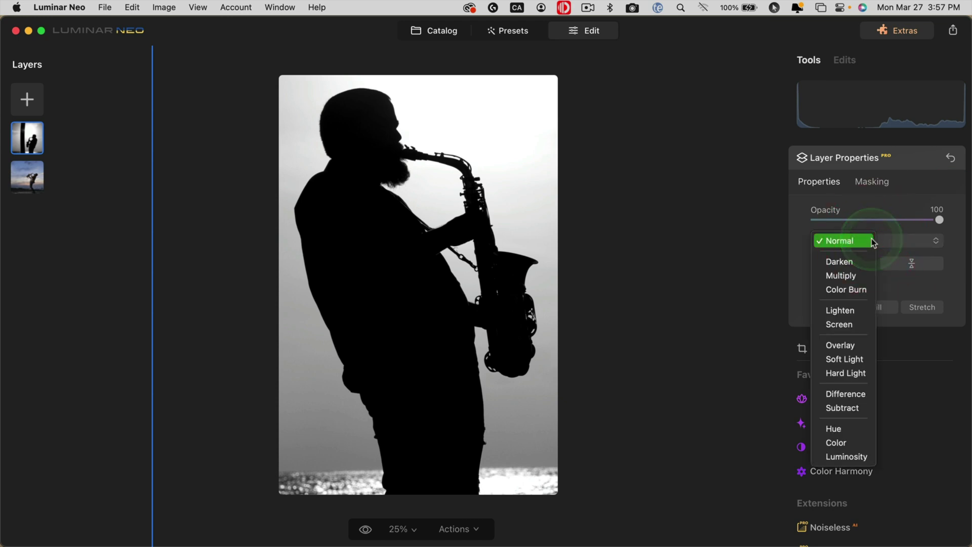
left_click(847, 262)
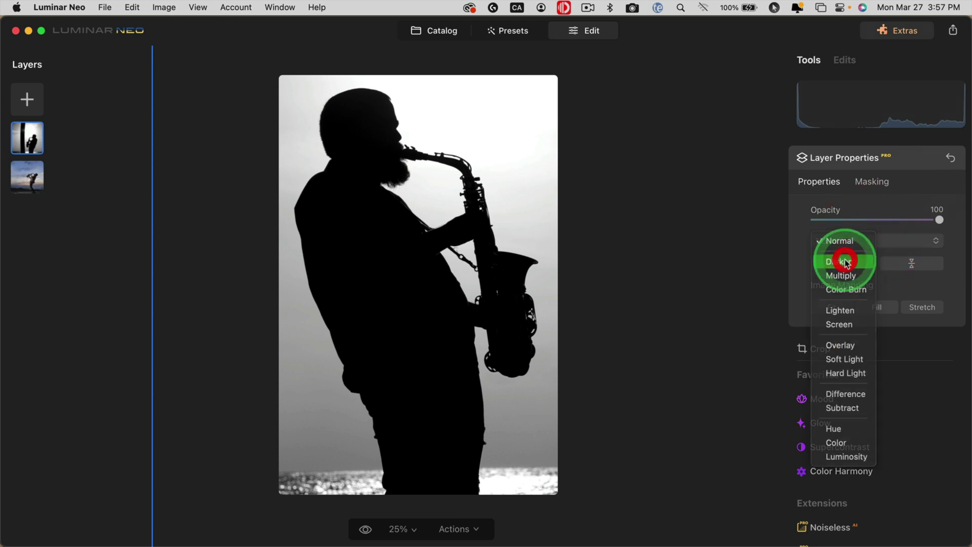
left_click(842, 242)
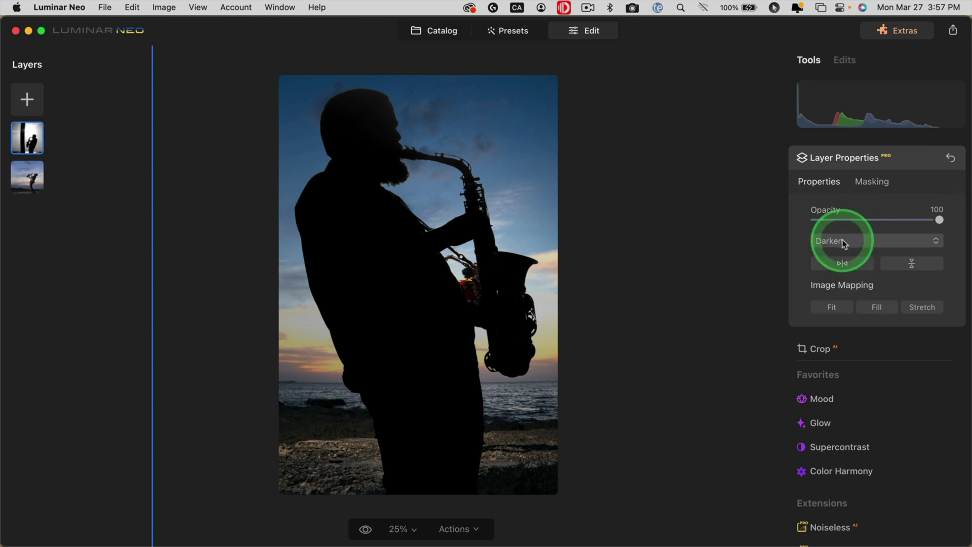
left_click(842, 254)
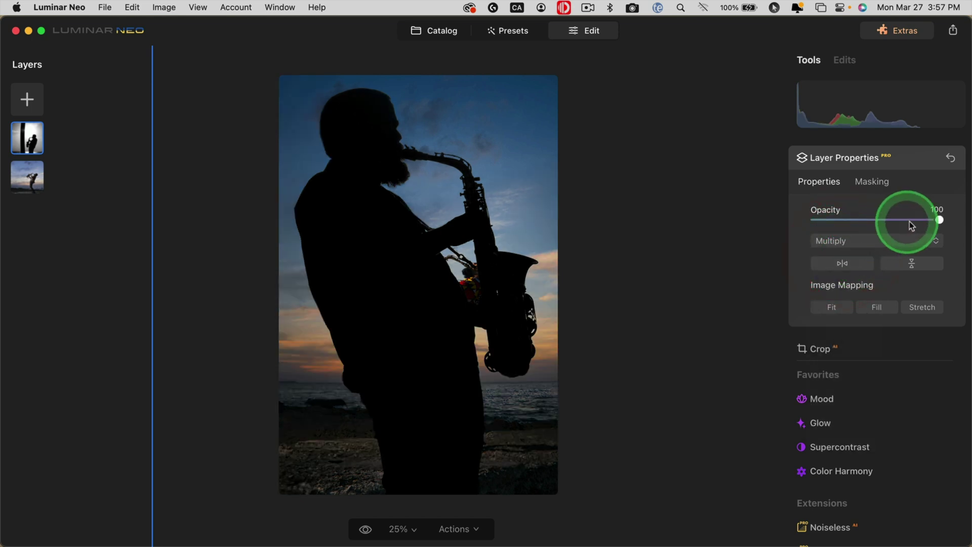
left_click_drag(940, 220, 879, 219)
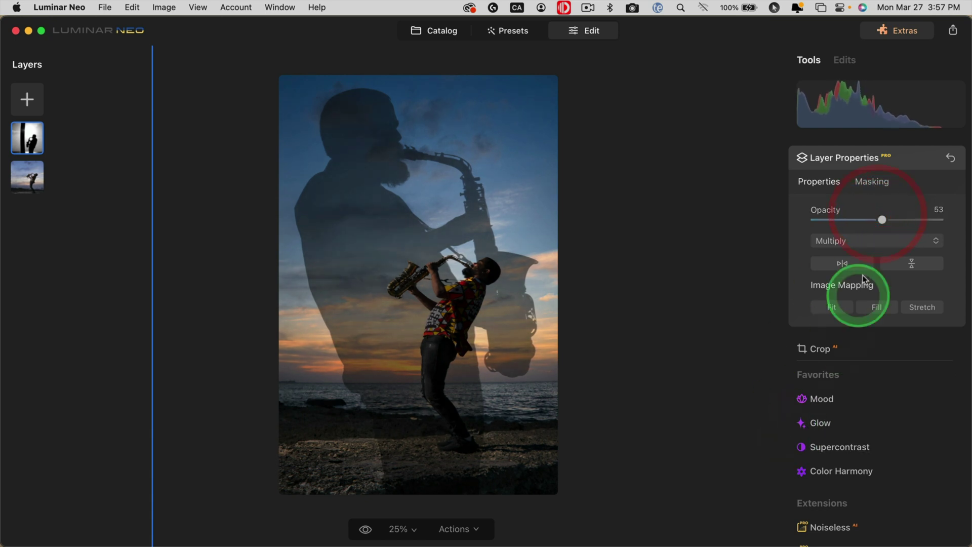
Compare the Overlay and Screen blends for the silhouette at around 60 opacity.
left_click(861, 241)
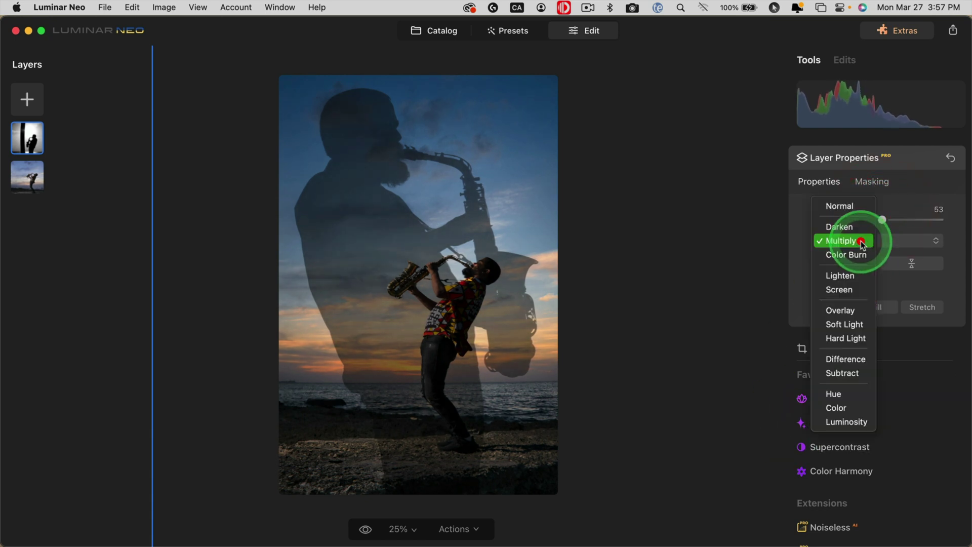
left_click(841, 309)
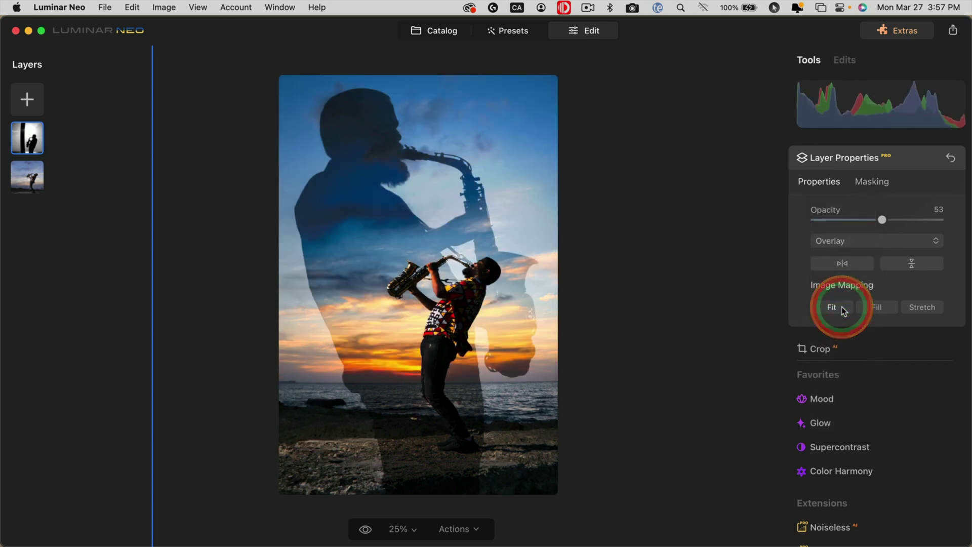
left_click(844, 240)
left_click(843, 221)
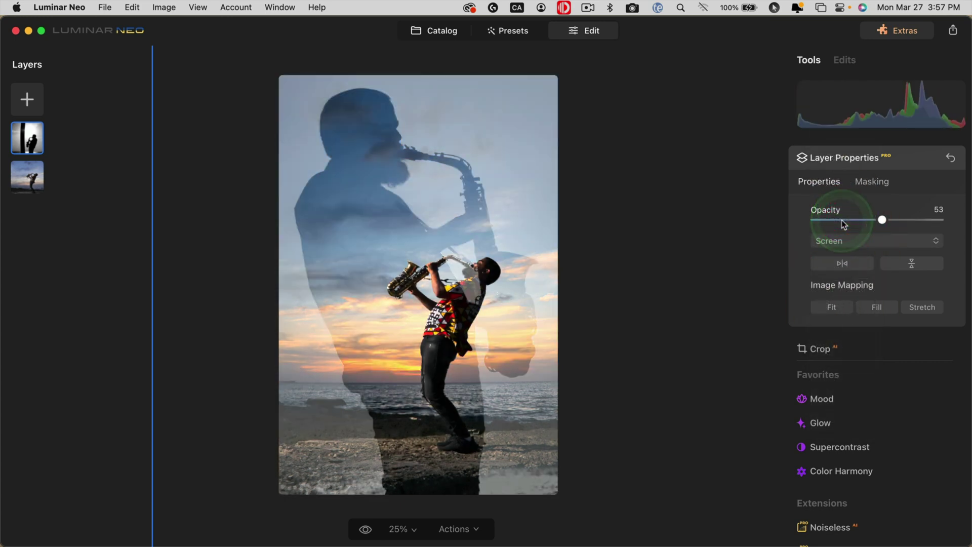
mouse_move(883, 220)
left_mouse_down()
mouse_move(814, 220)
mouse_move(891, 220)
left_mouse_up()
left_click(844, 240)
left_click(832, 257)
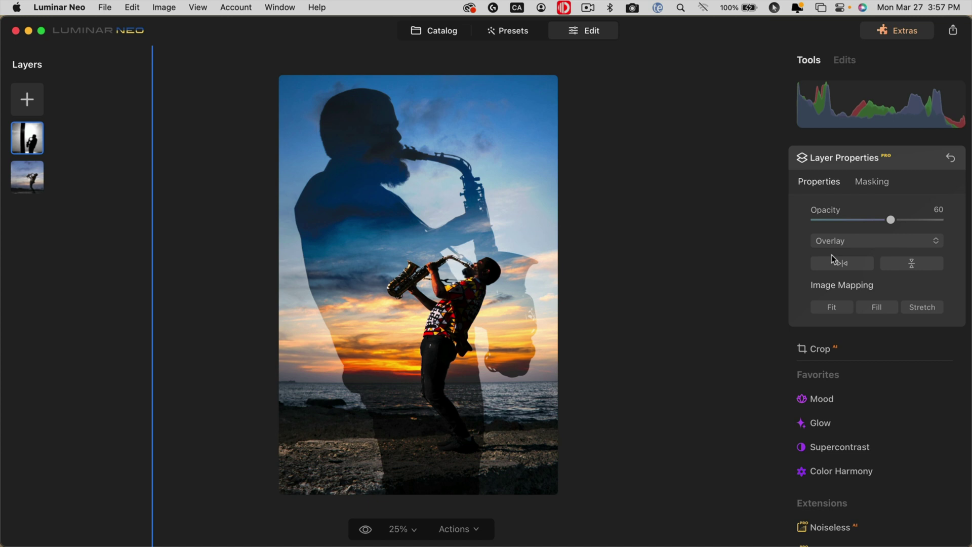
Try Darken and Color Burn, then settle on Soft Light at about 71% opacity.
left_click(854, 241)
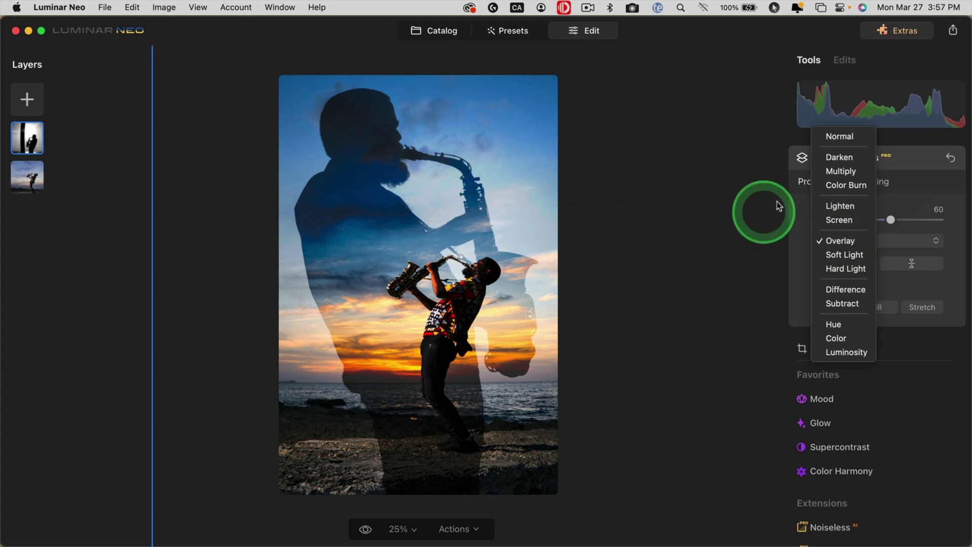
left_click(843, 158)
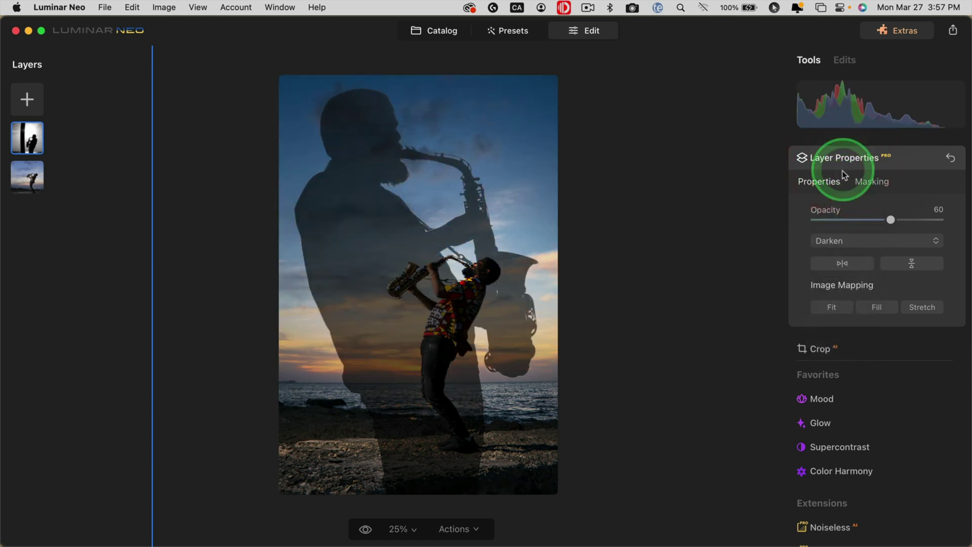
left_click(843, 241)
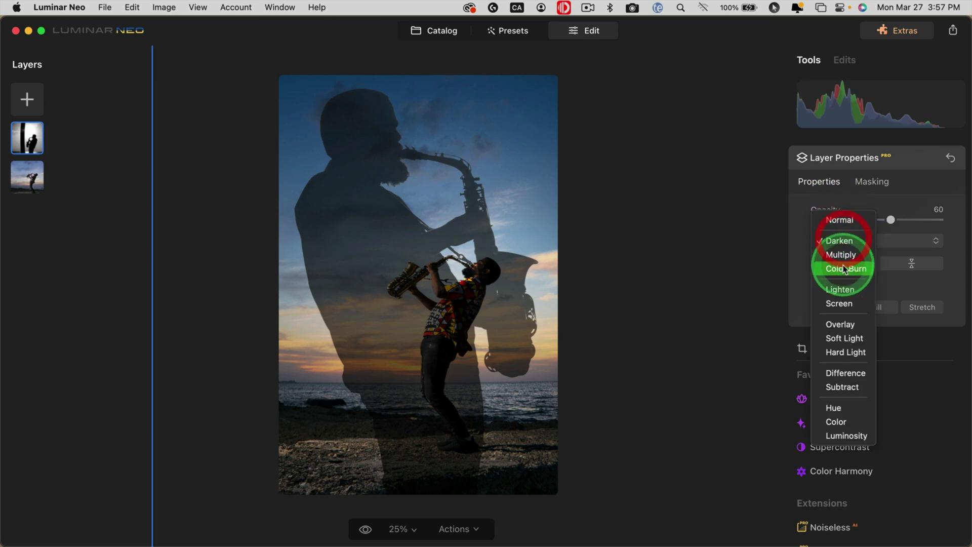
left_click(844, 269)
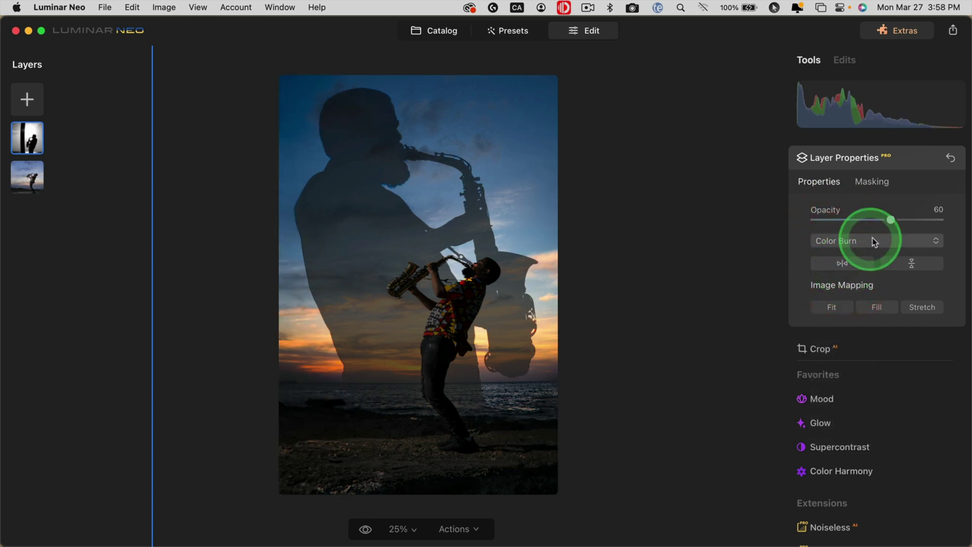
mouse_move(892, 221)
left_mouse_down()
mouse_move(819, 218)
mouse_move(885, 225)
left_mouse_up()
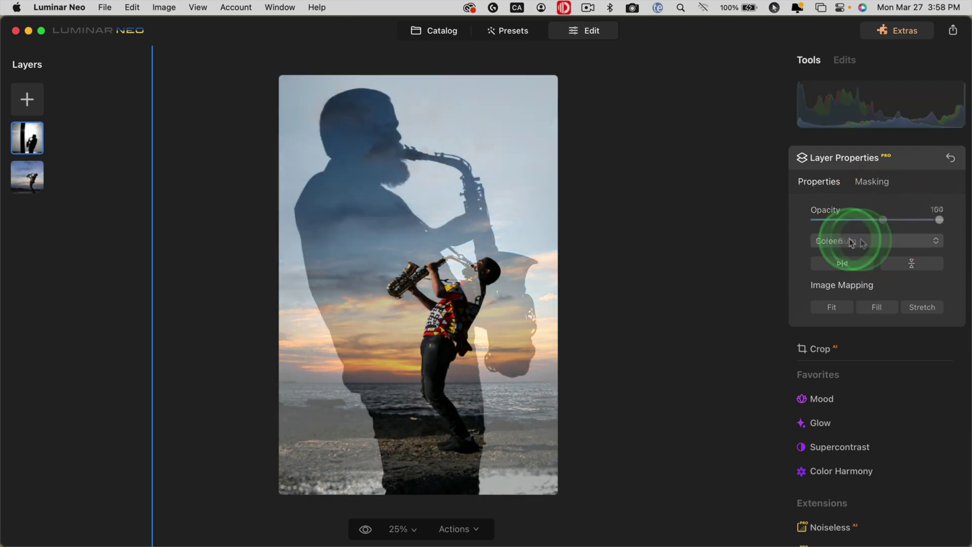
left_click(858, 240)
left_click(844, 276)
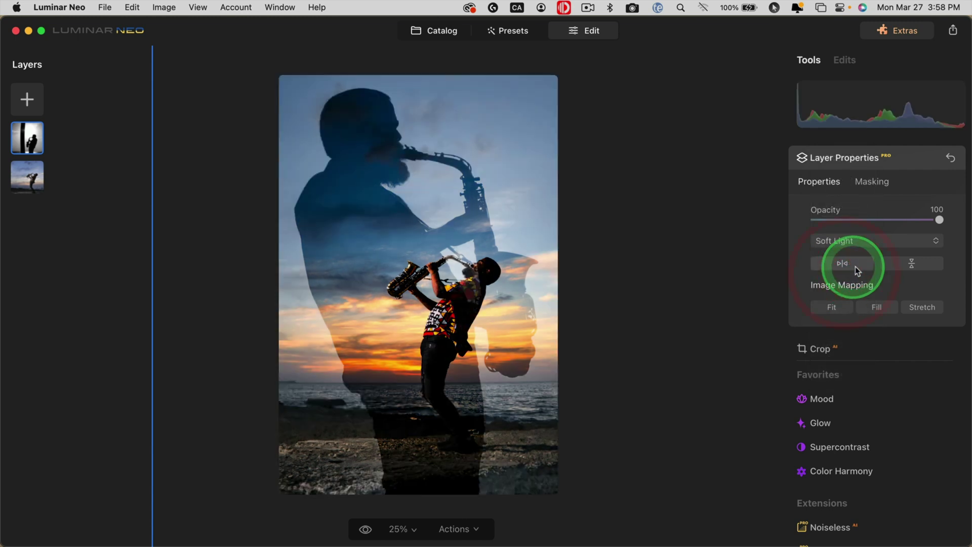
left_click_drag(938, 223, 900, 218)
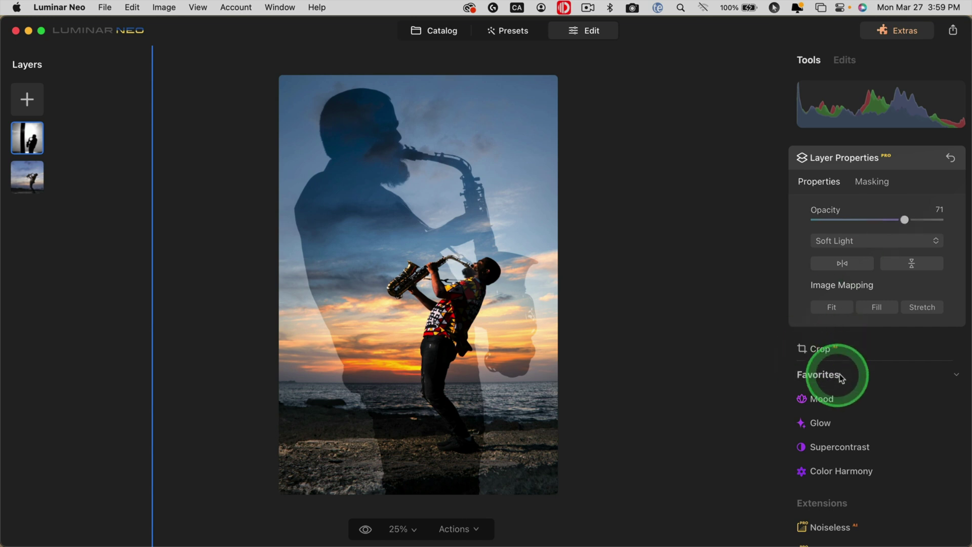
left_click(896, 161)
scroll(851, 329, "down", 10)
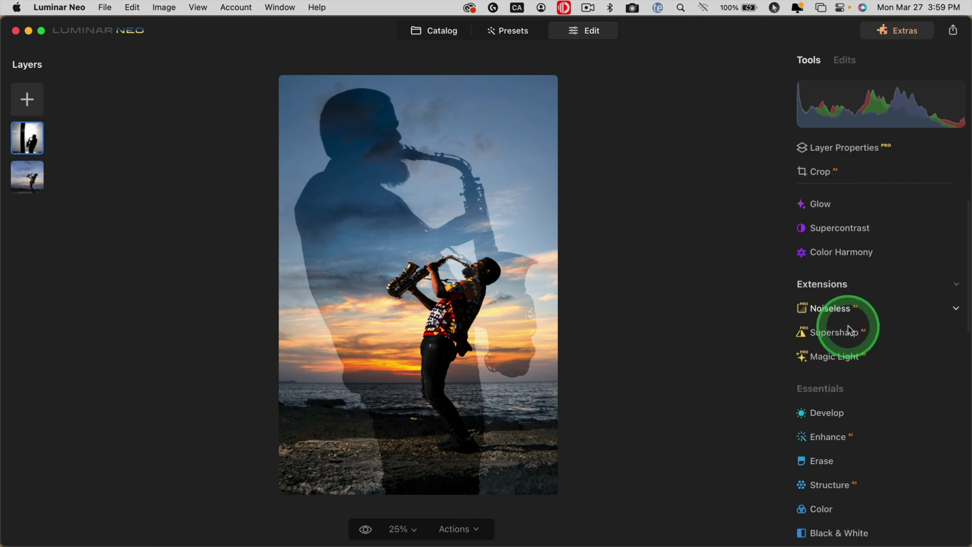
left_click(836, 399)
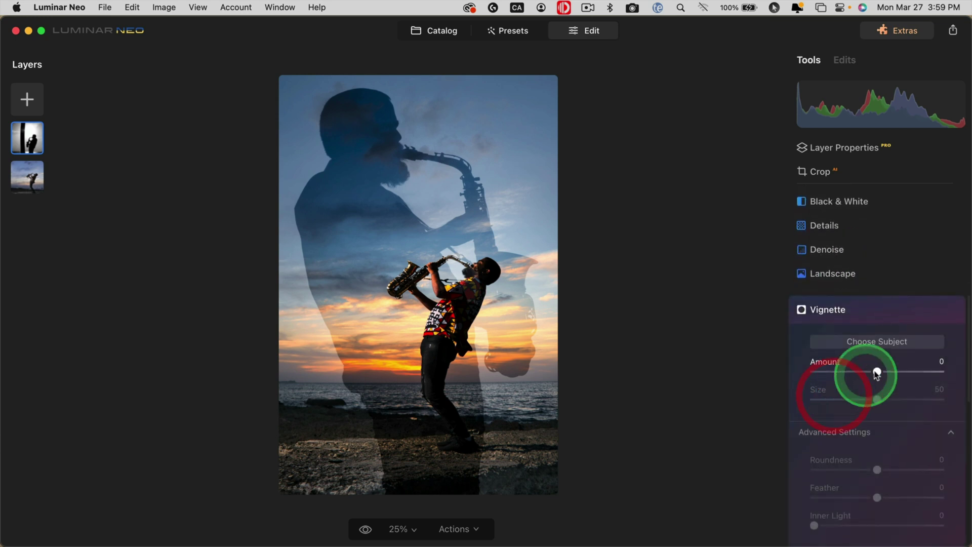
left_click_drag(879, 371, 734, 347)
left_click_drag(876, 496, 781, 466)
left_click_drag(876, 397, 785, 395)
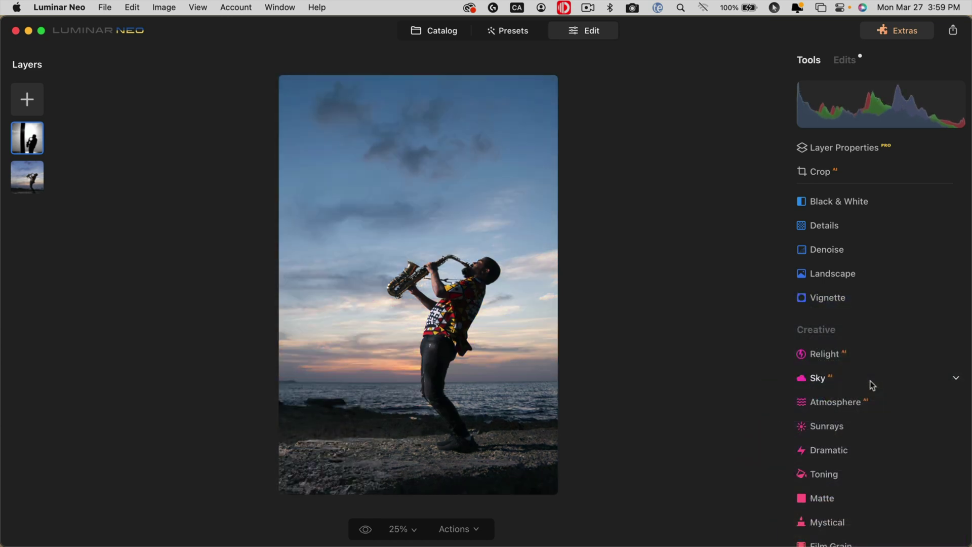
key("backslash")
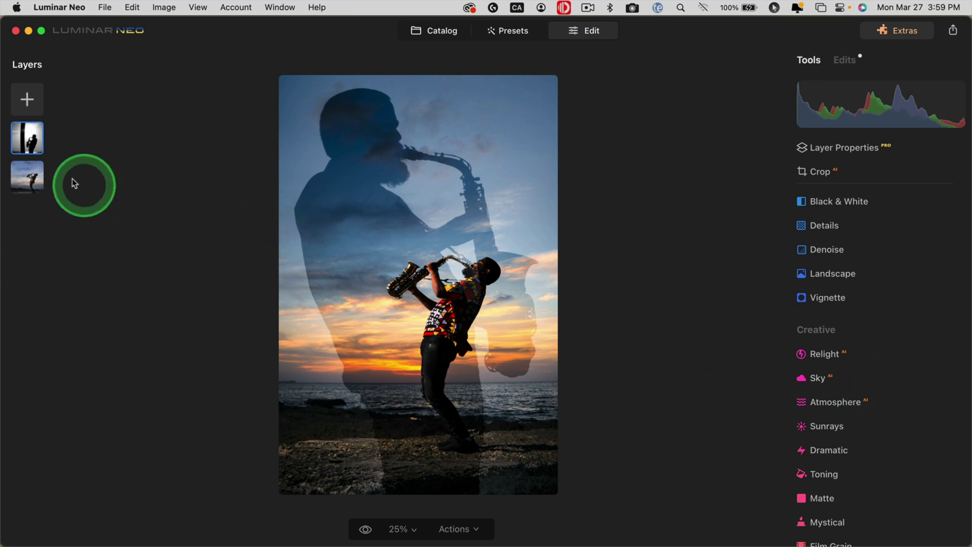
left_click(26, 177)
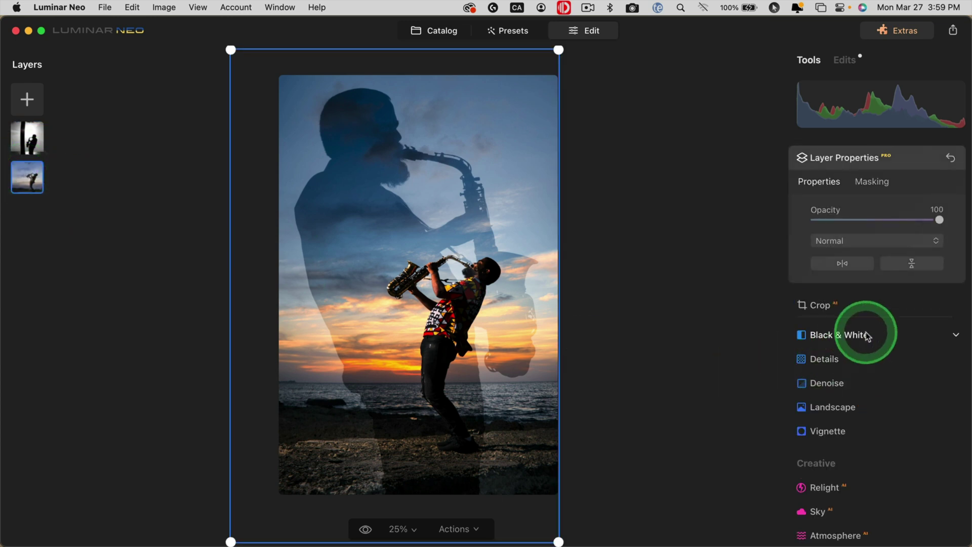
scroll(867, 336, "down", 10)
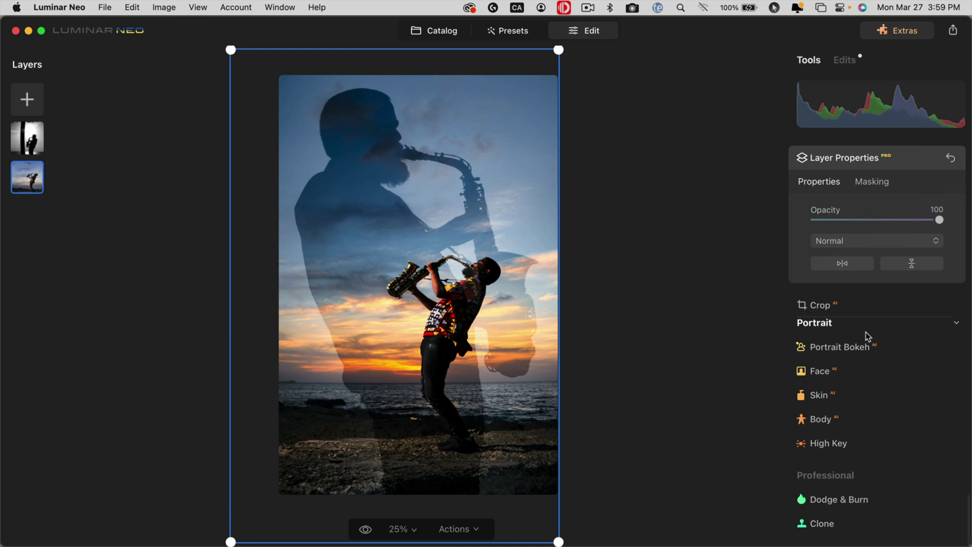
scroll(868, 336, "up", 5)
left_click(897, 291)
scroll(897, 294, "up", 4)
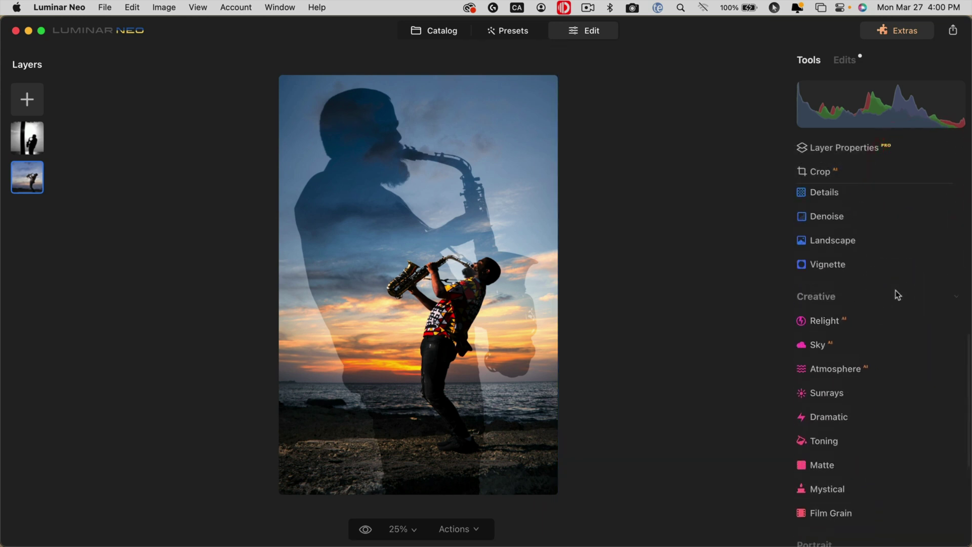
scroll(896, 294, "up", 4)
left_click(875, 274)
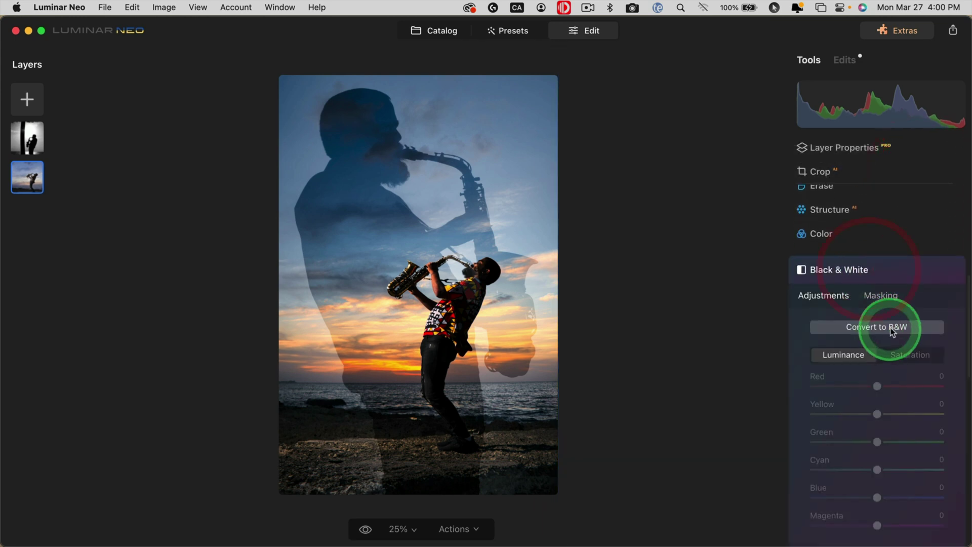
left_click(893, 332)
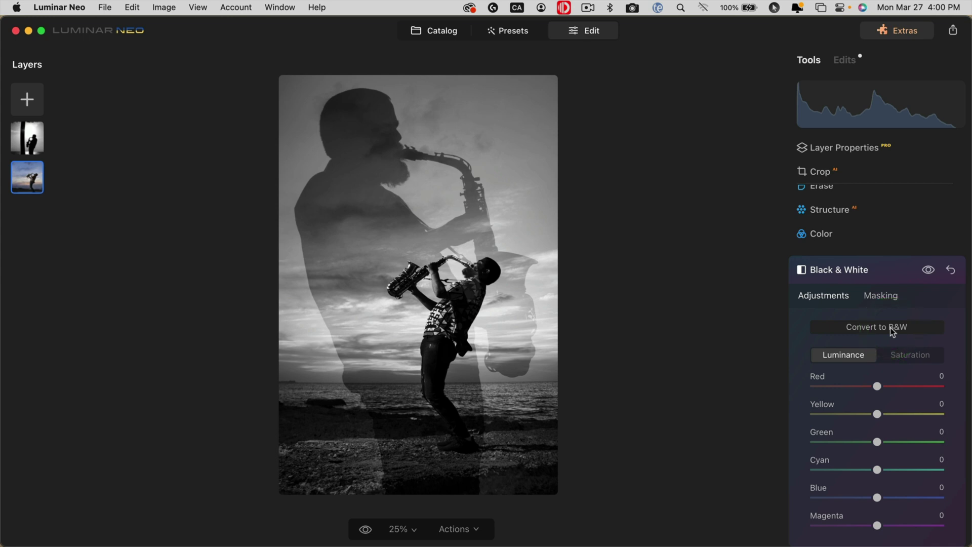
left_click(892, 333)
left_click(889, 332)
left_click(951, 271)
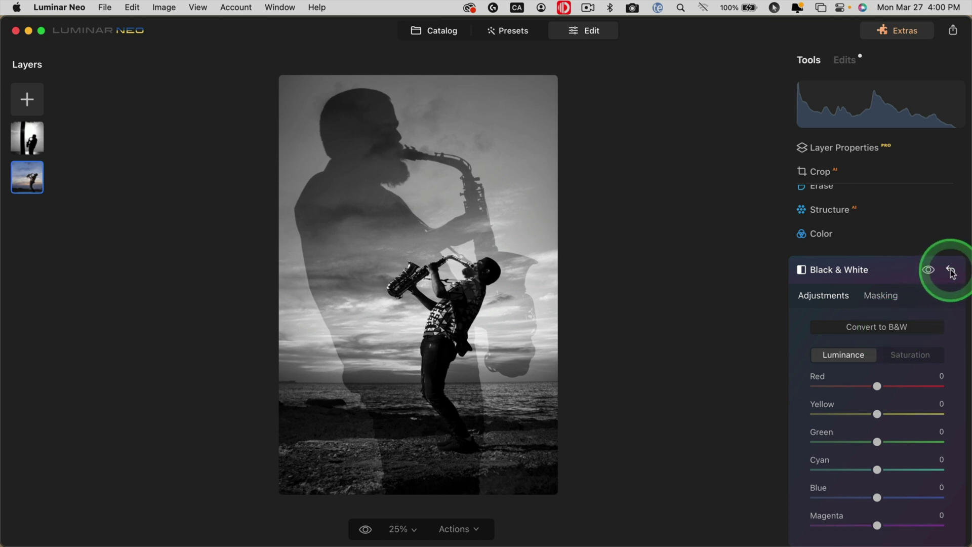
left_click(951, 272)
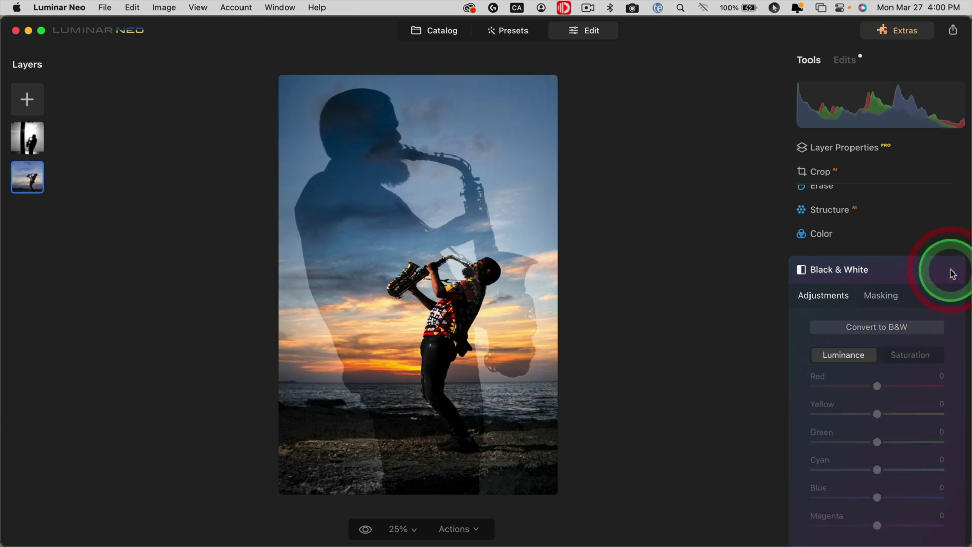
Hide the silhouette layer and load Cuba-2023-2499.jpeg into the layer images.
right_click(20, 135)
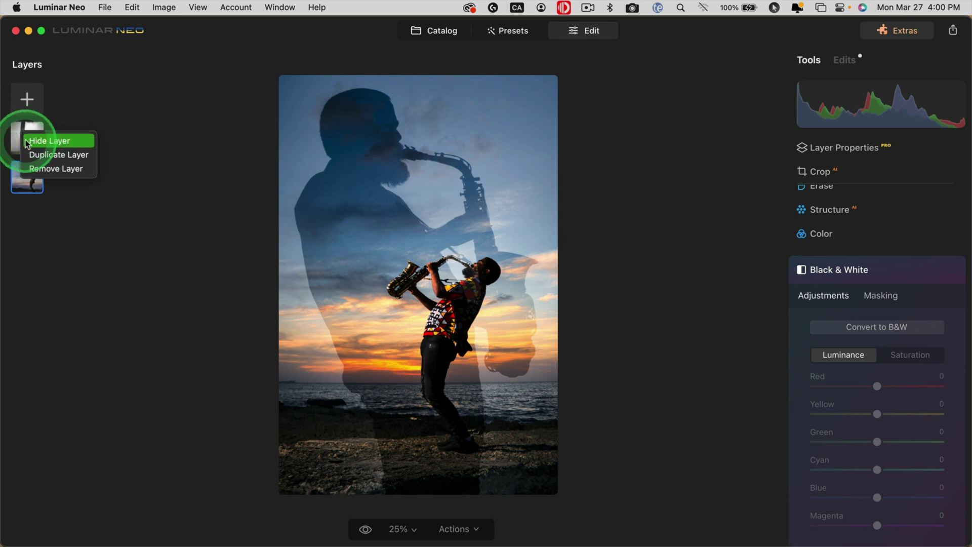
left_click(54, 141)
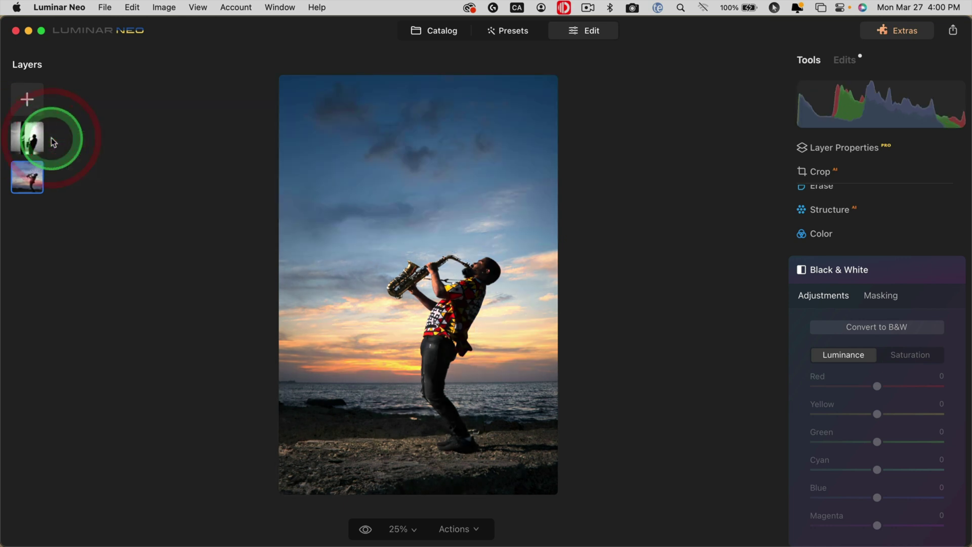
left_click(28, 102)
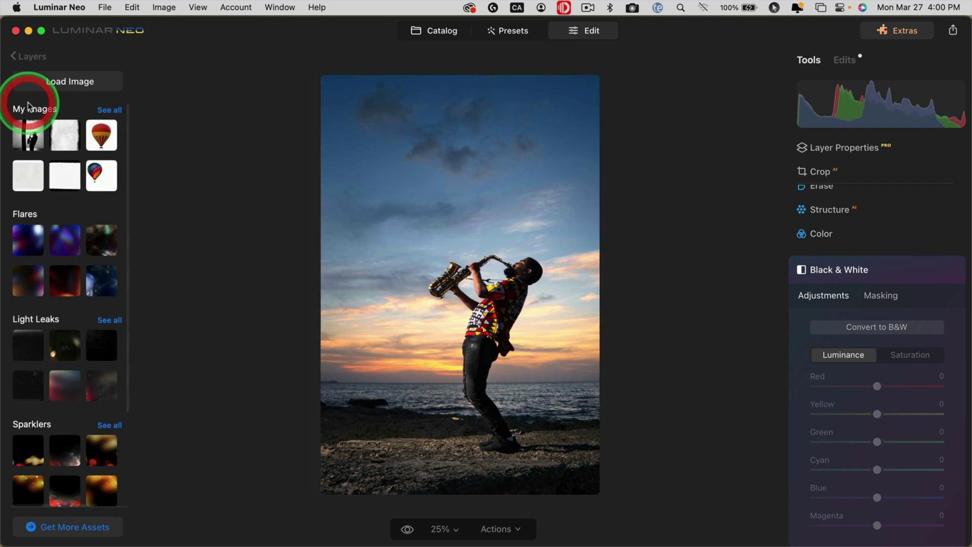
left_click(61, 80)
left_click(298, 119)
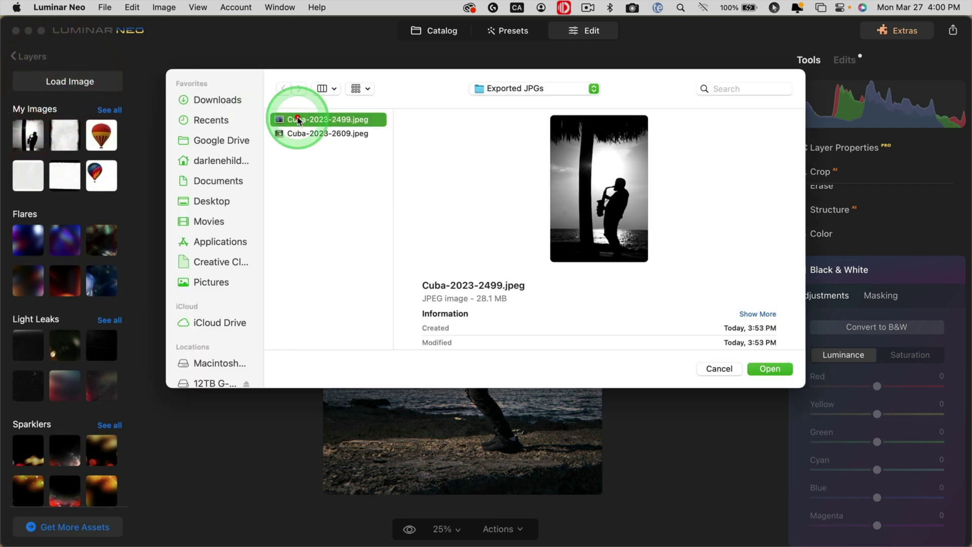
left_click(759, 369)
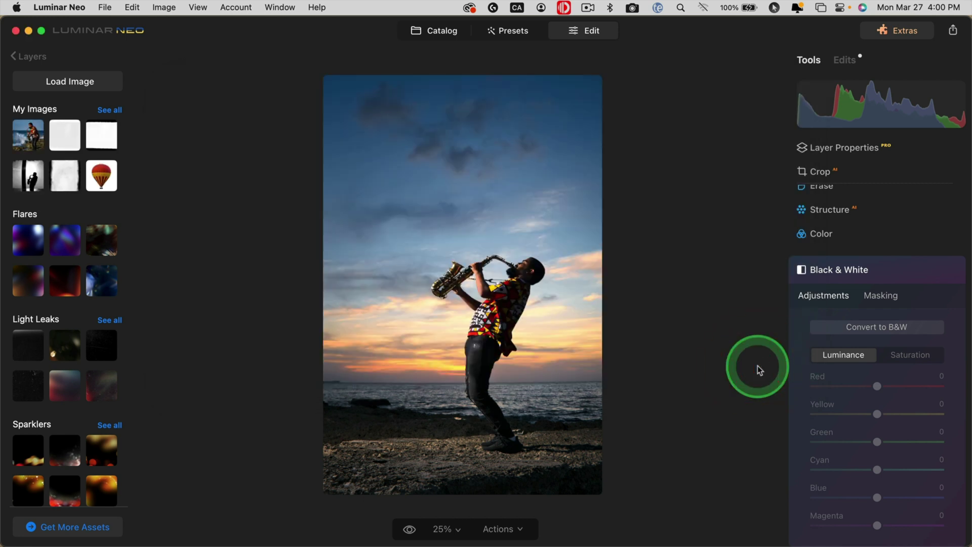
Add the wave saxophonist photo as a layer and enlarge it so the saxophone fills the left.
left_click(25, 133)
left_click_drag(579, 346, 599, 342)
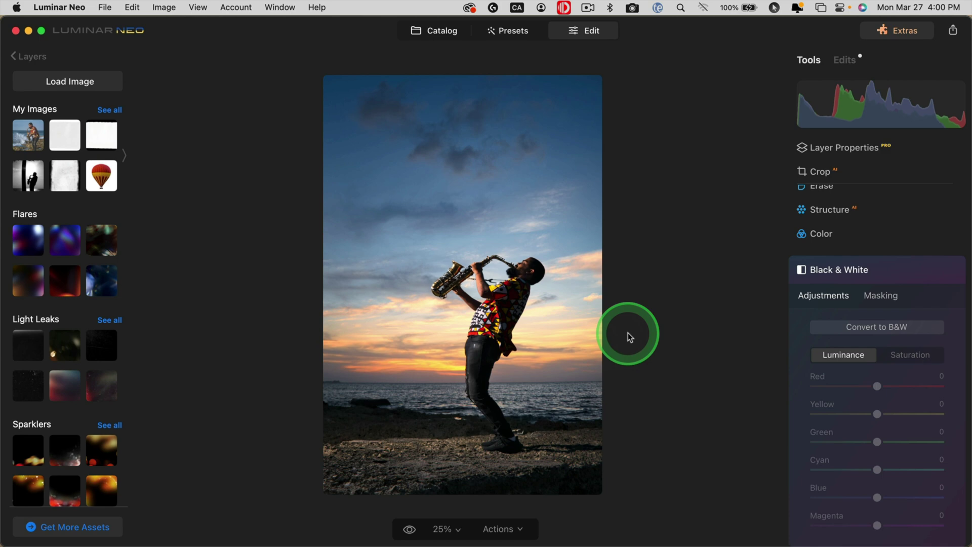
left_click(630, 337)
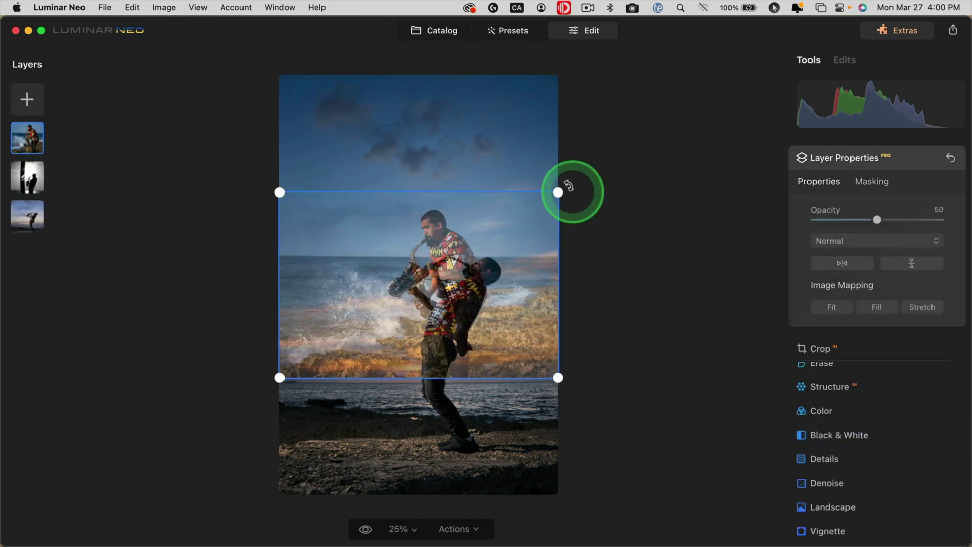
left_click_drag(558, 192, 706, 130)
left_click_drag(282, 374, 89, 466)
left_click_drag(703, 95, 886, 25)
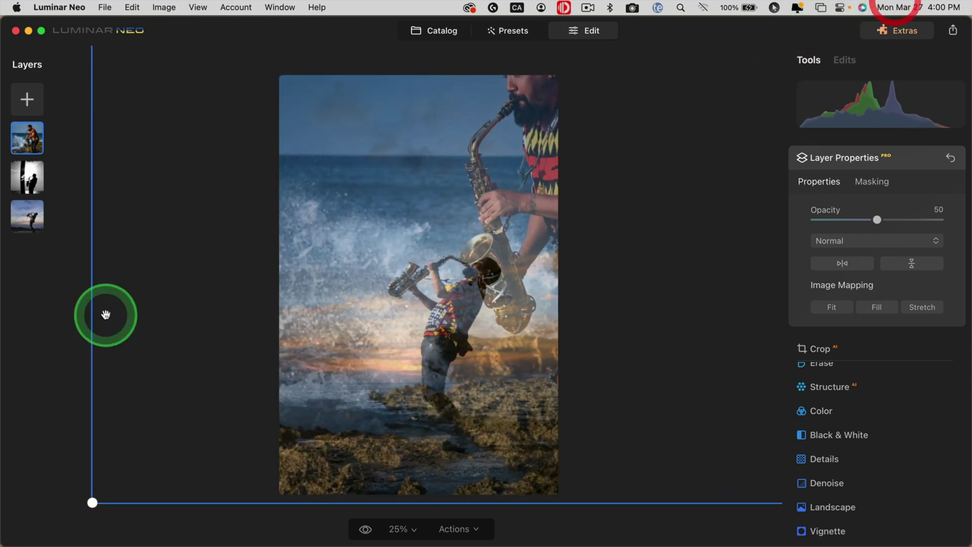
left_click_drag(446, 405, 404, 273)
left_click_drag(48, 390, 437, 335)
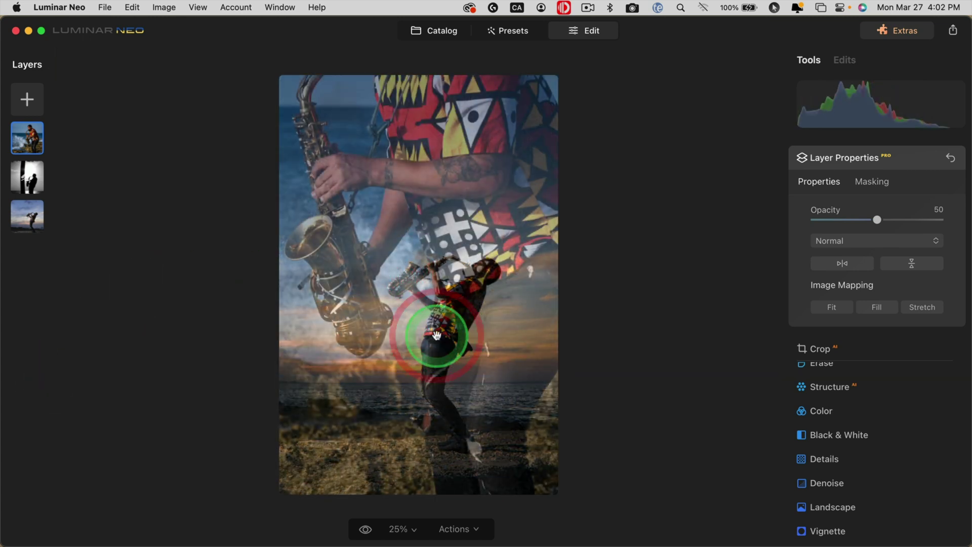
Try the Overlay and Hard Light blends on the wave layer, adjusting its opacity.
left_click(861, 241)
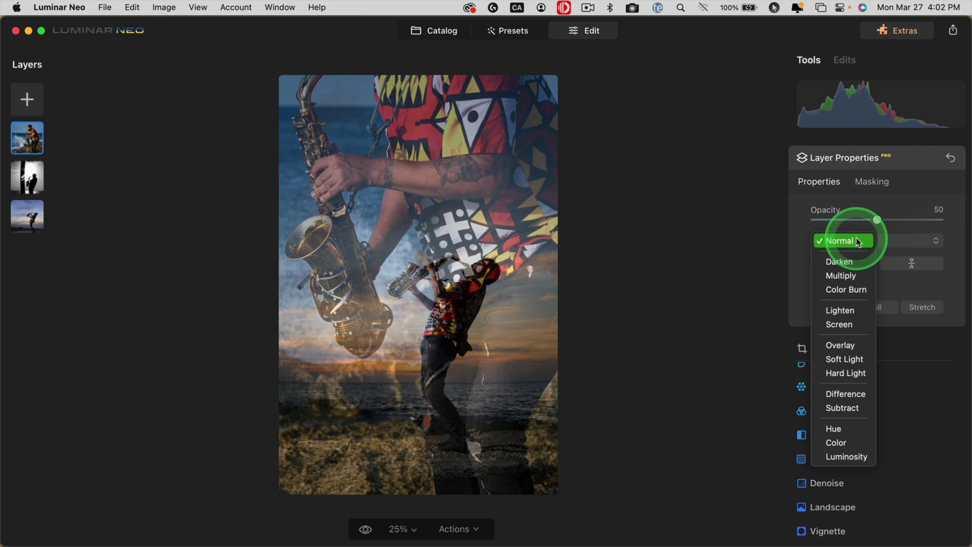
left_click(841, 345)
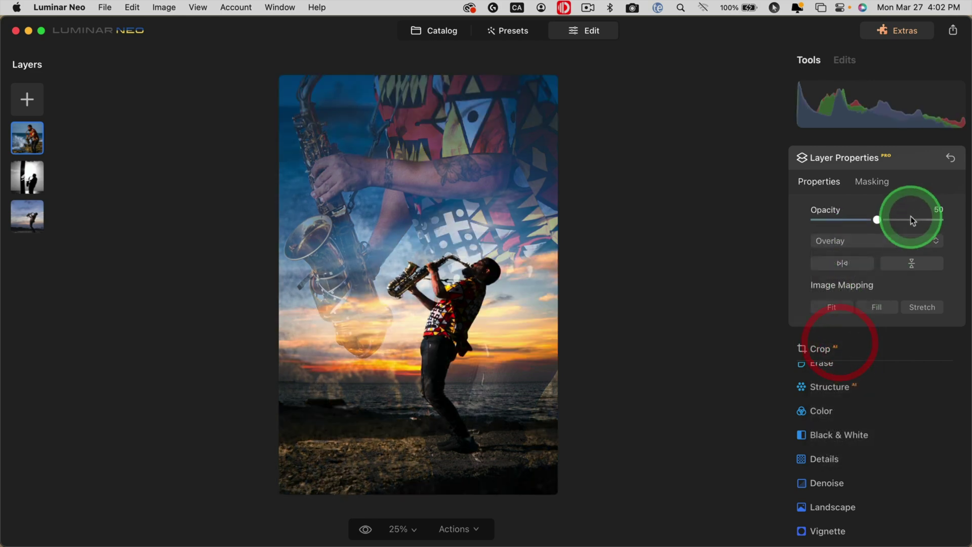
mouse_move(877, 221)
left_mouse_down()
mouse_move(917, 224)
mouse_move(870, 221)
mouse_move(897, 217)
mouse_move(888, 220)
left_mouse_up()
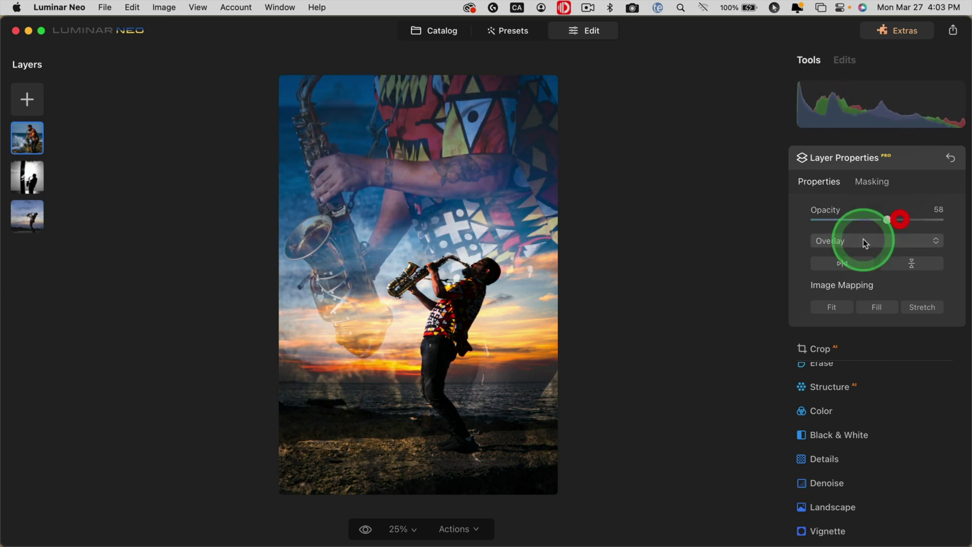
left_click(865, 242)
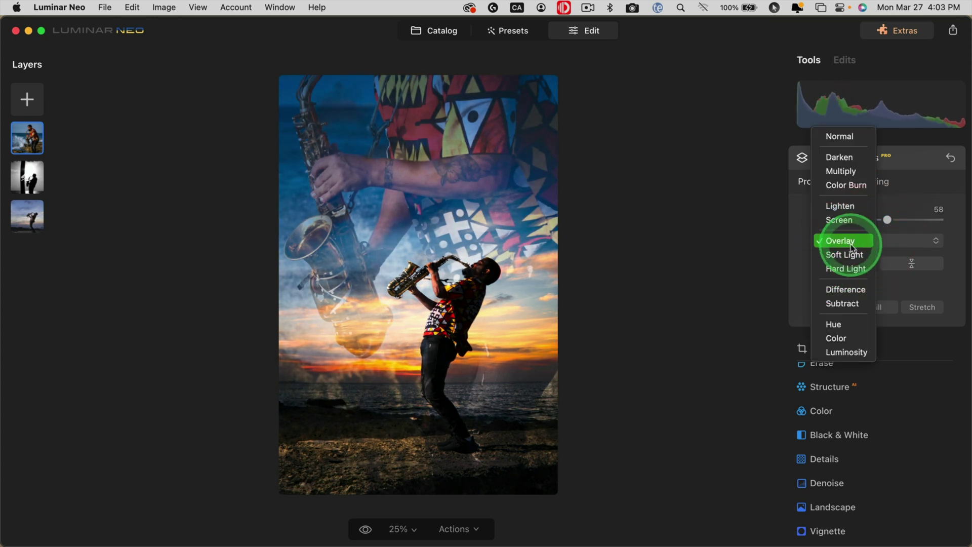
left_click(843, 268)
mouse_move(887, 220)
left_mouse_down()
mouse_move(910, 219)
mouse_move(875, 220)
left_mouse_up()
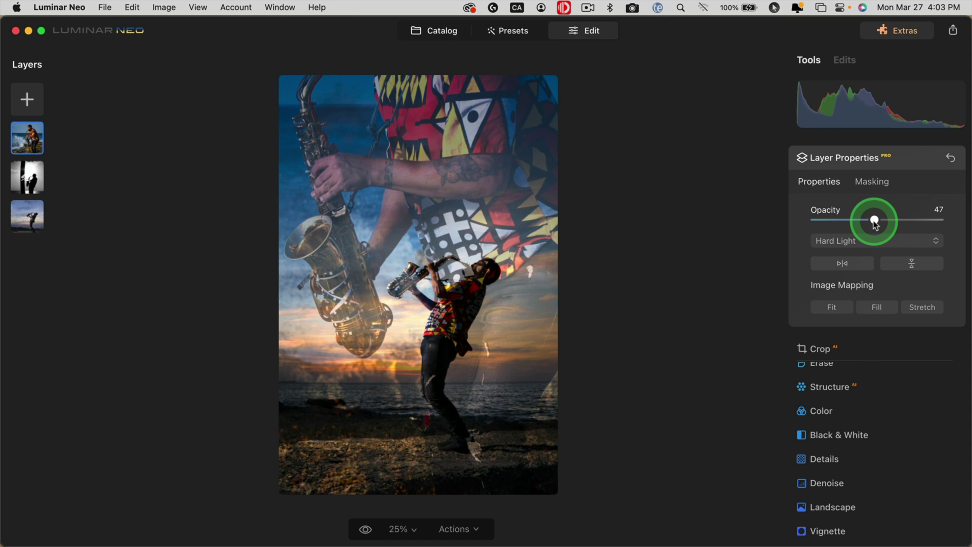
Try Screen, then settle on Multiply at 47 opacity for the wave layer.
left_click(860, 241)
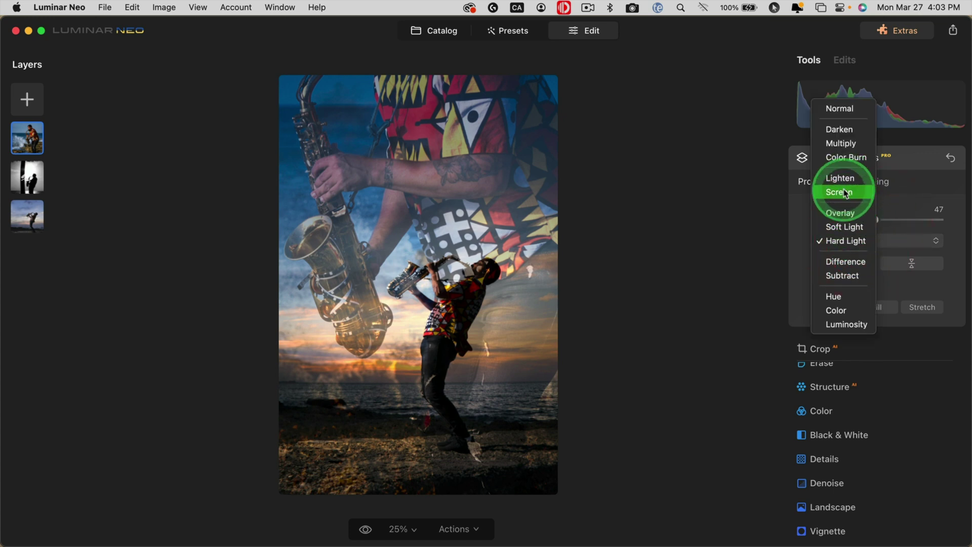
left_click(840, 191)
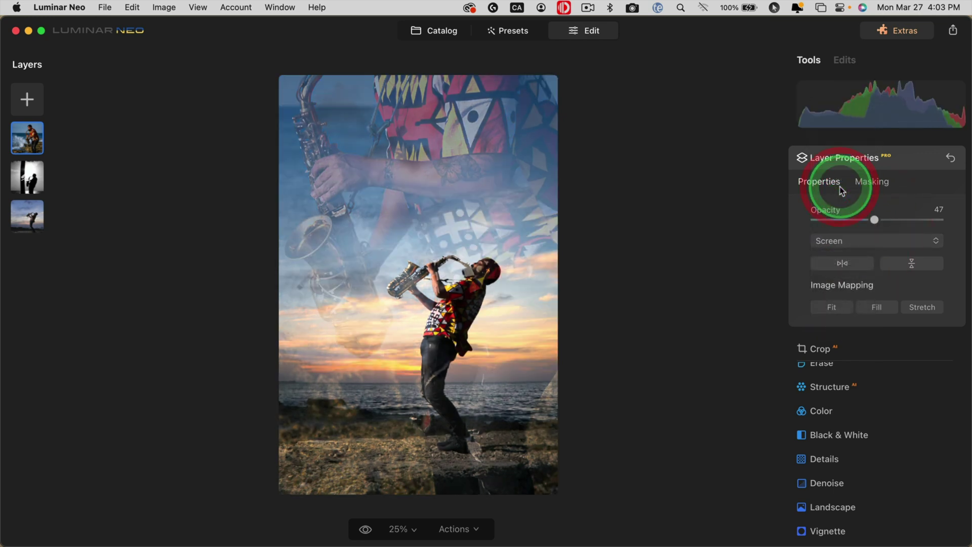
mouse_move(874, 220)
left_mouse_down()
mouse_move(899, 218)
mouse_move(828, 219)
mouse_move(892, 217)
mouse_move(864, 217)
mouse_move(881, 221)
left_mouse_up()
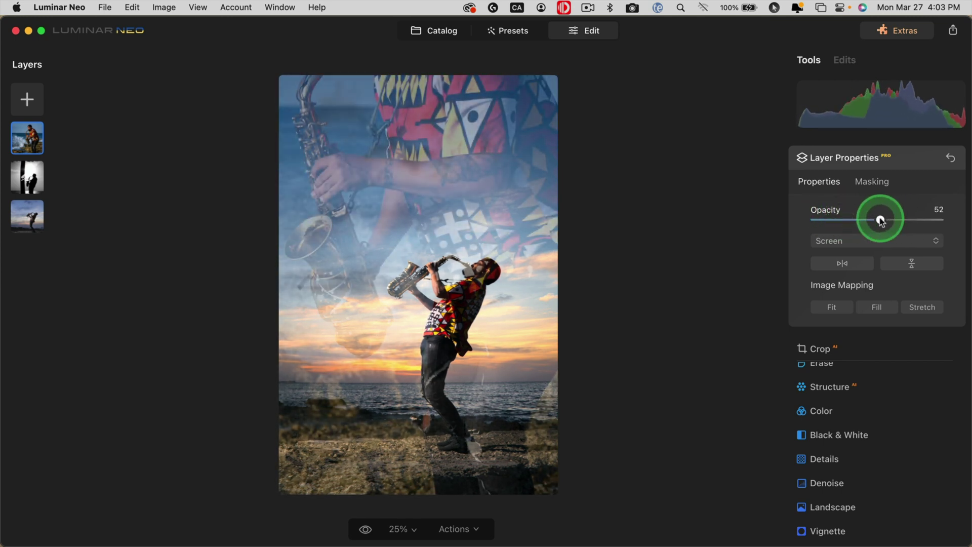
left_click(859, 239)
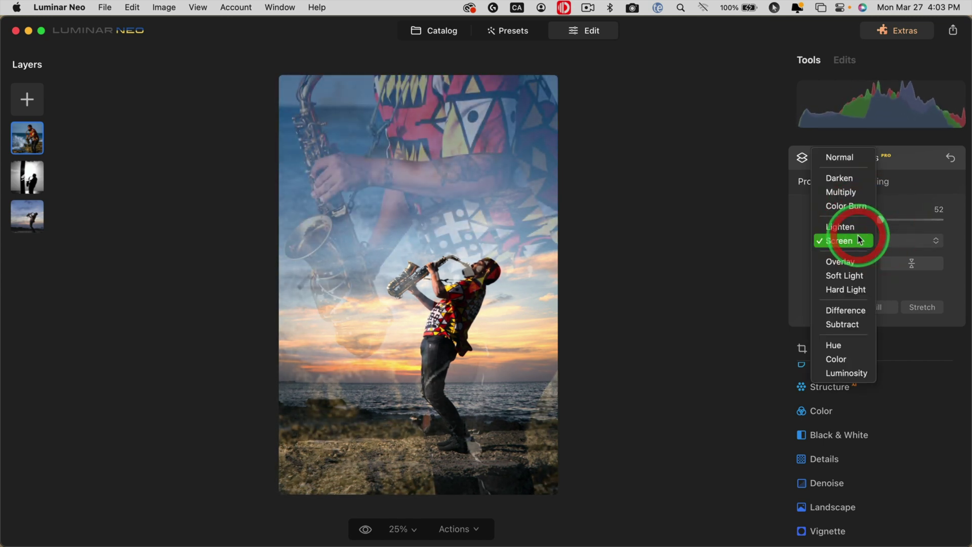
left_click(841, 192)
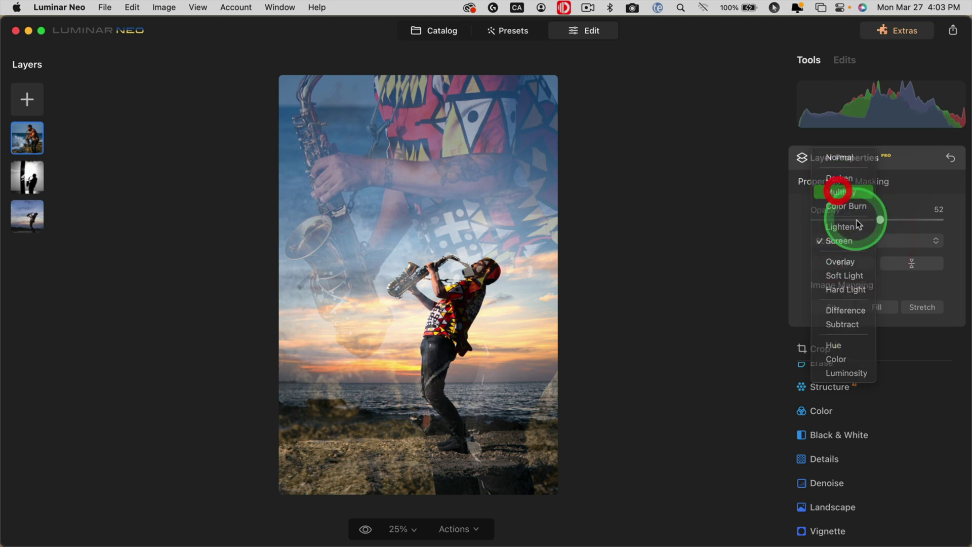
mouse_move(880, 219)
left_mouse_down()
mouse_move(846, 219)
mouse_move(871, 219)
left_mouse_up()
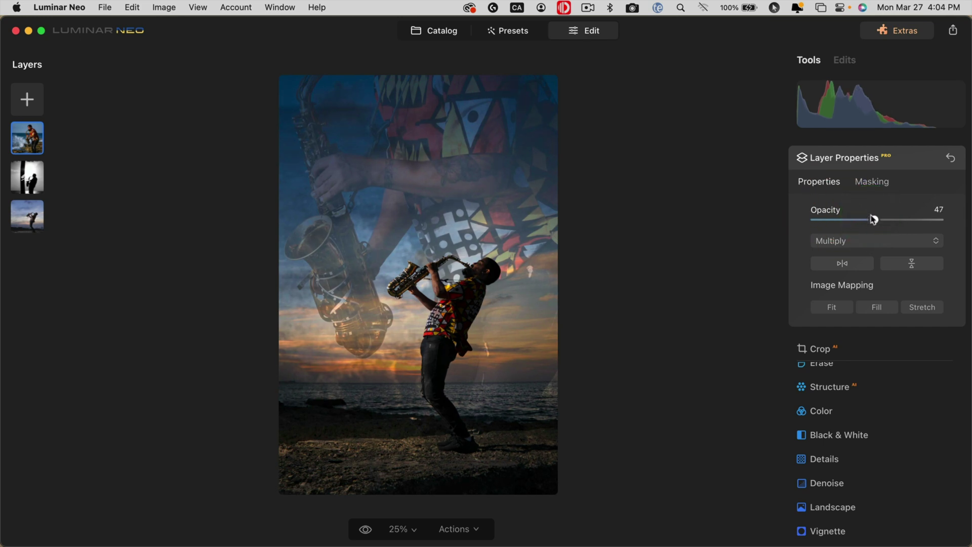
left_click(860, 218)
mouse_move(870, 185)
left_mouse_down()
mouse_move(386, 206)
mouse_move(591, 378)
mouse_move(722, 226)
mouse_move(874, 174)
left_mouse_up()
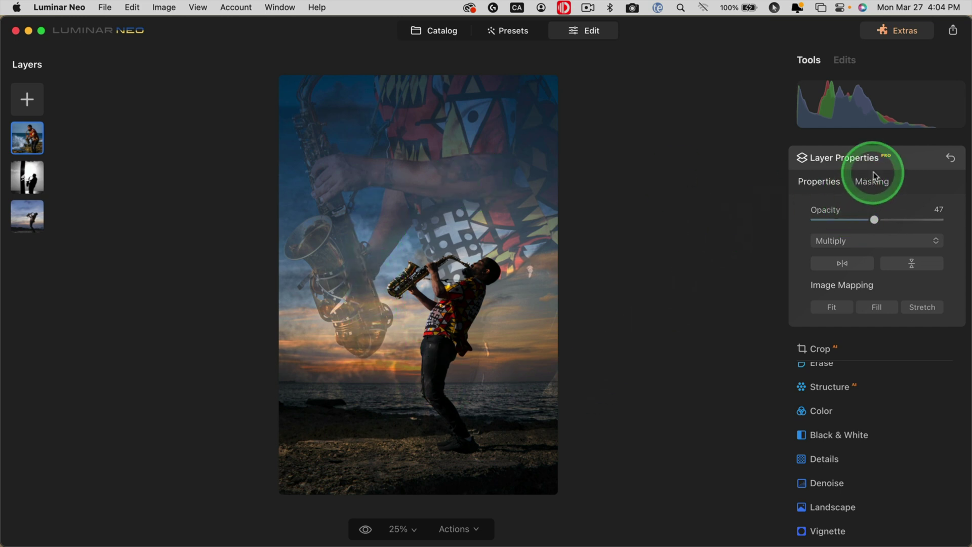
Erase parts of the wave layer with a smaller, softer Brush mask in Erase mode.
left_click(872, 183)
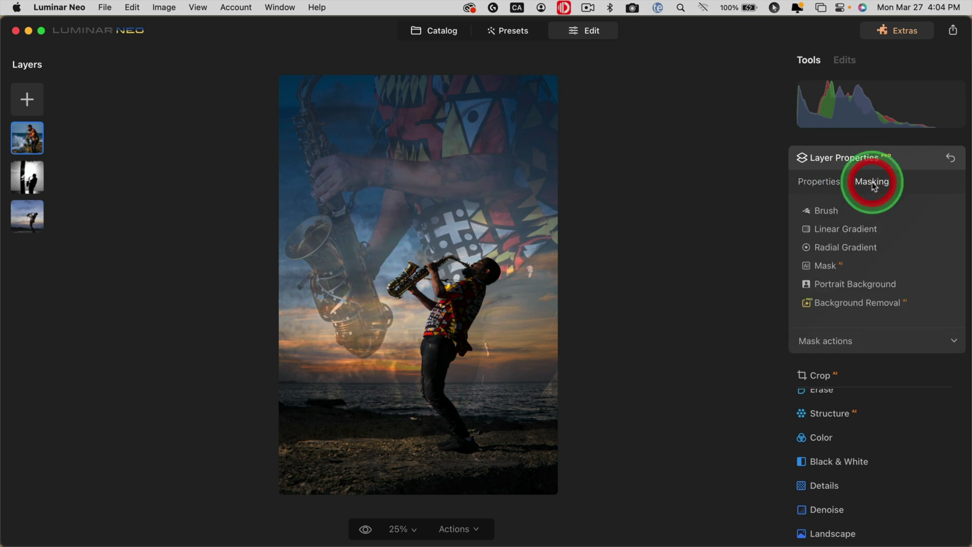
left_click(819, 212)
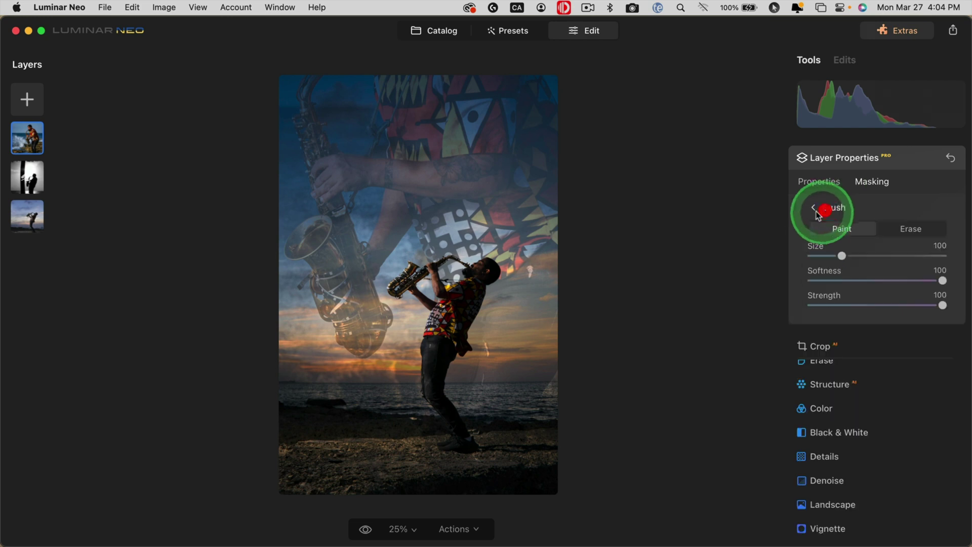
left_click(910, 229)
mouse_move(888, 334)
left_mouse_down()
mouse_move(913, 299)
mouse_move(873, 293)
mouse_move(924, 298)
mouse_move(842, 305)
left_mouse_up()
mouse_move(420, 378)
left_mouse_down()
mouse_move(402, 373)
mouse_move(488, 266)
mouse_move(450, 311)
mouse_move(427, 365)
left_mouse_up()
key("bracketleft")
key("bracketleft")
key("bracketleft")
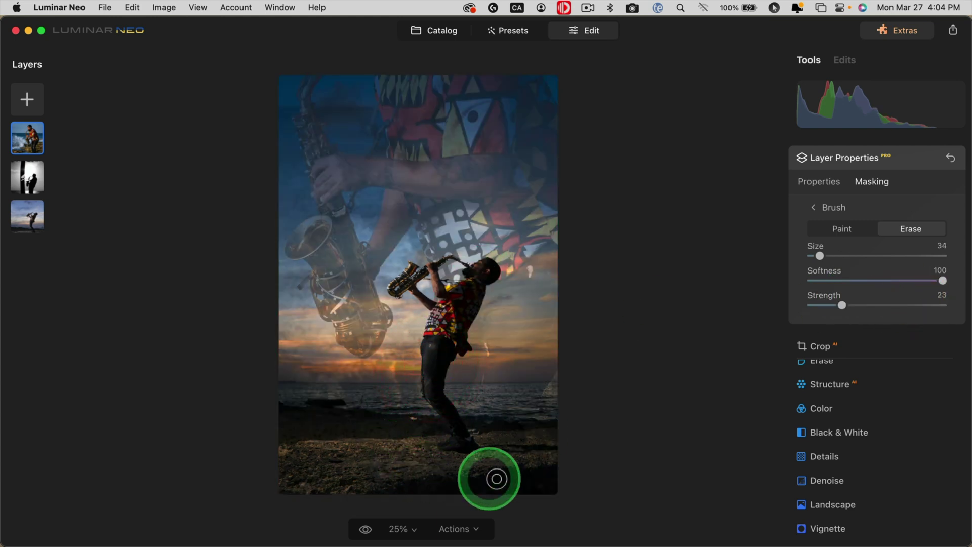
Set the wave layer's opacity to 59 in Properties.
left_click(819, 181)
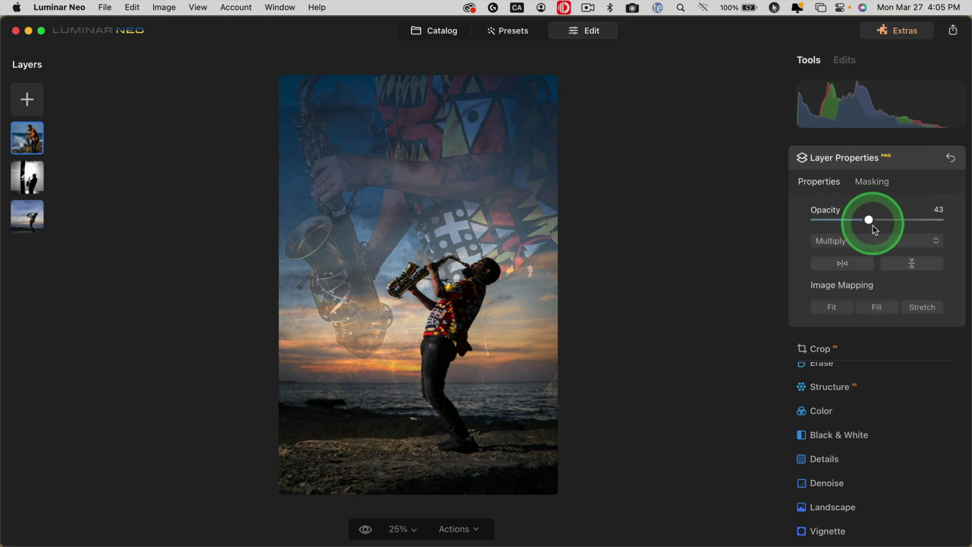
left_click_drag(830, 217, 806, 217)
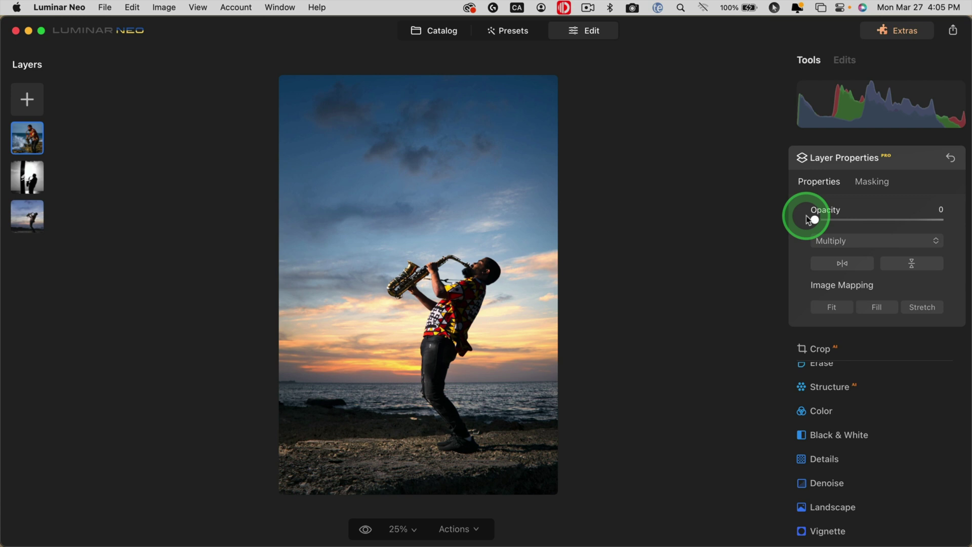
left_click_drag(809, 218, 890, 220)
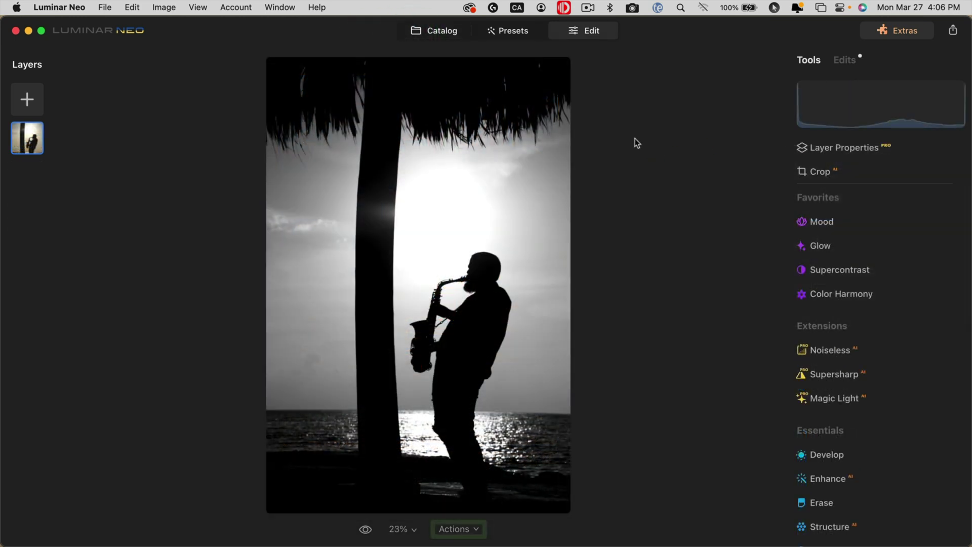
Crop the black-and-white silhouette tightly around the saxophonist and tree trunk.
left_click(850, 172)
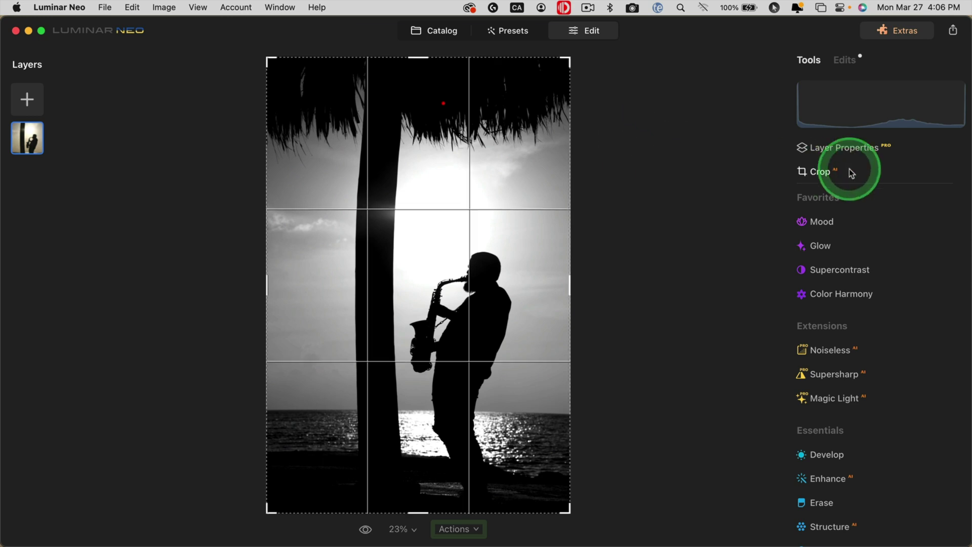
left_click_drag(254, 69, 360, 161)
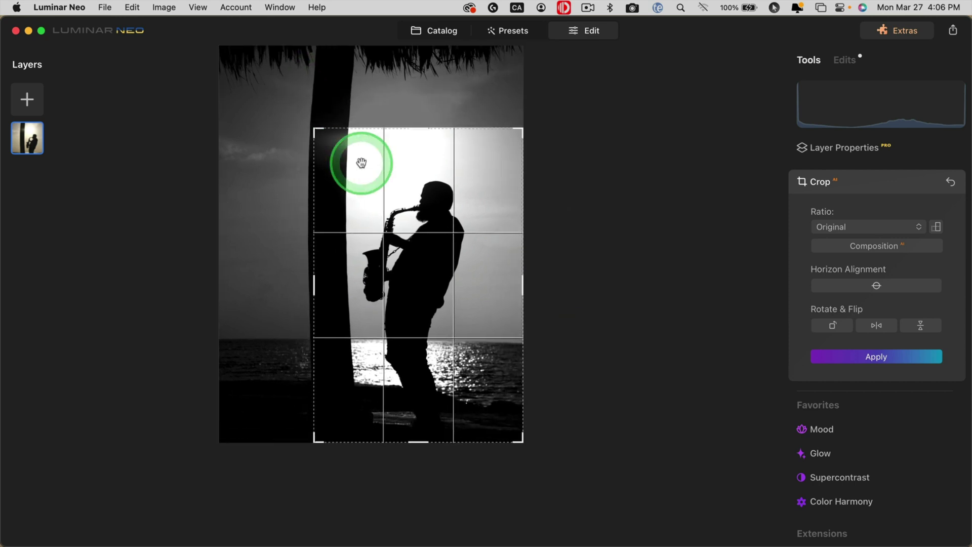
left_click(473, 304)
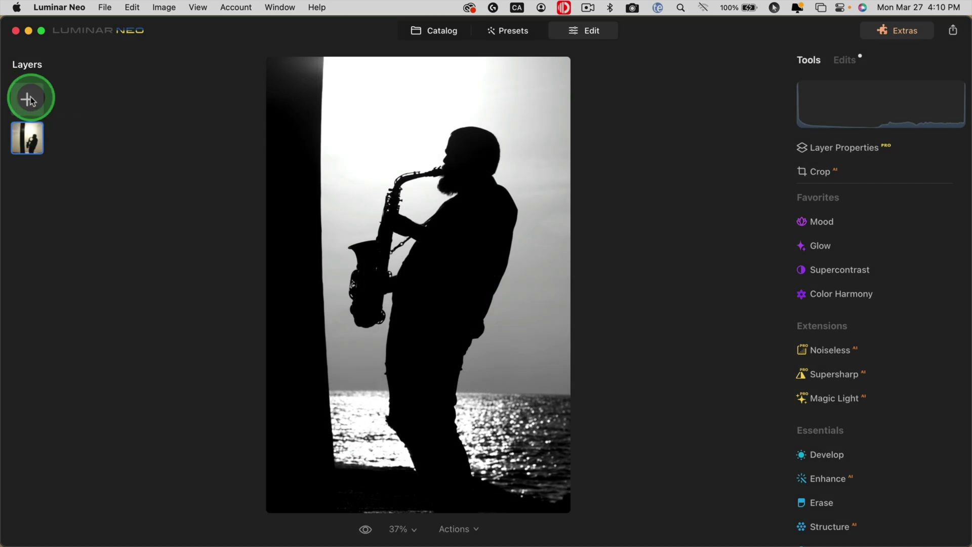
left_click(27, 99)
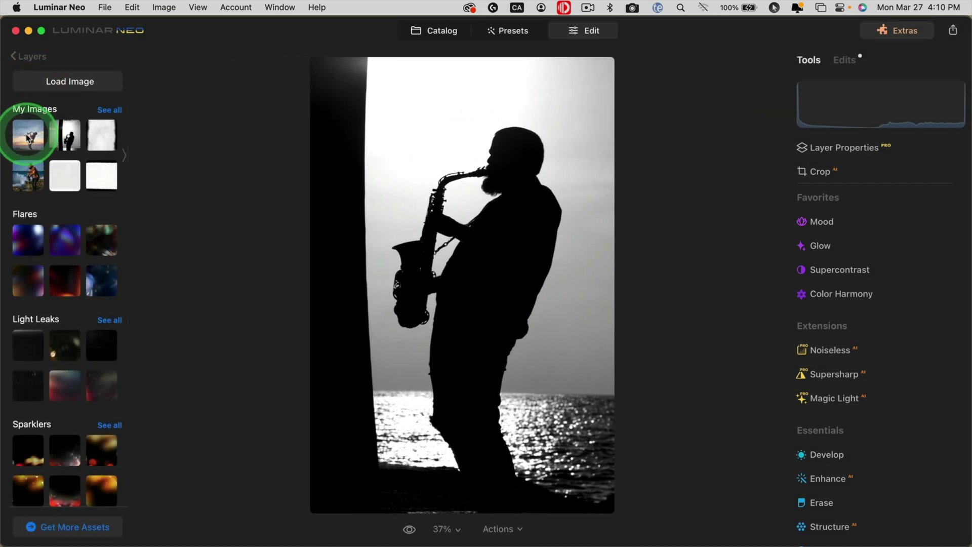
Add the sunset saxophonist photo as a layer and enlarge it slightly from the top-left corner.
left_click(27, 136)
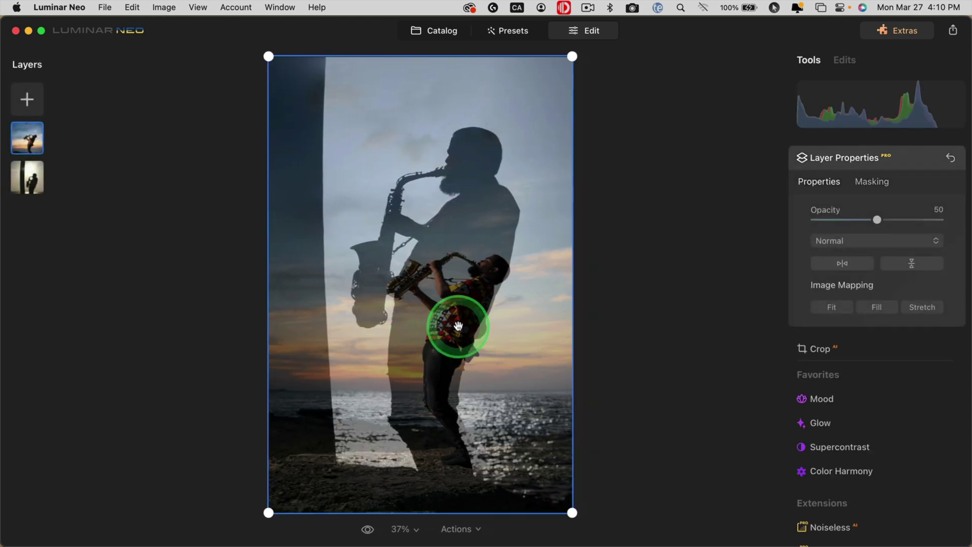
left_click_drag(459, 325, 456, 326)
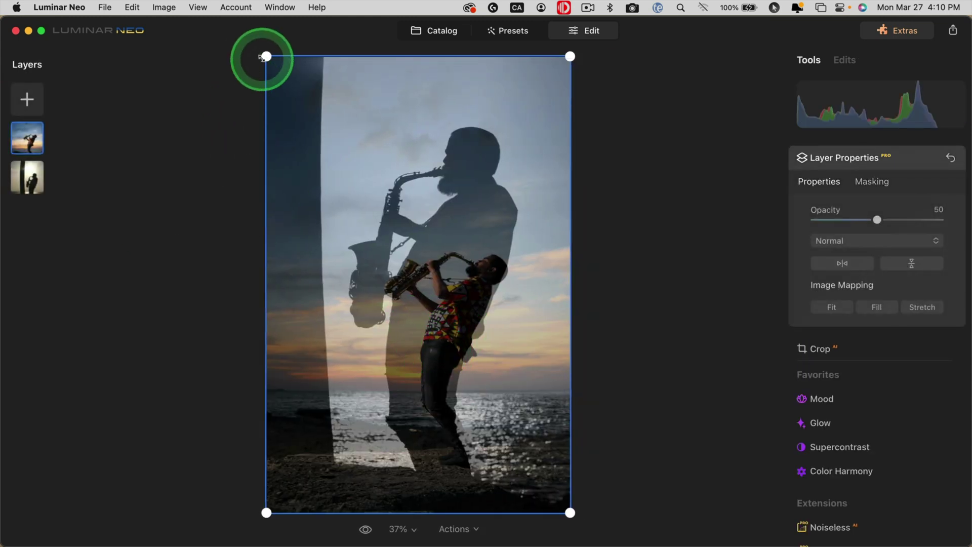
left_click_drag(262, 57, 228, 33)
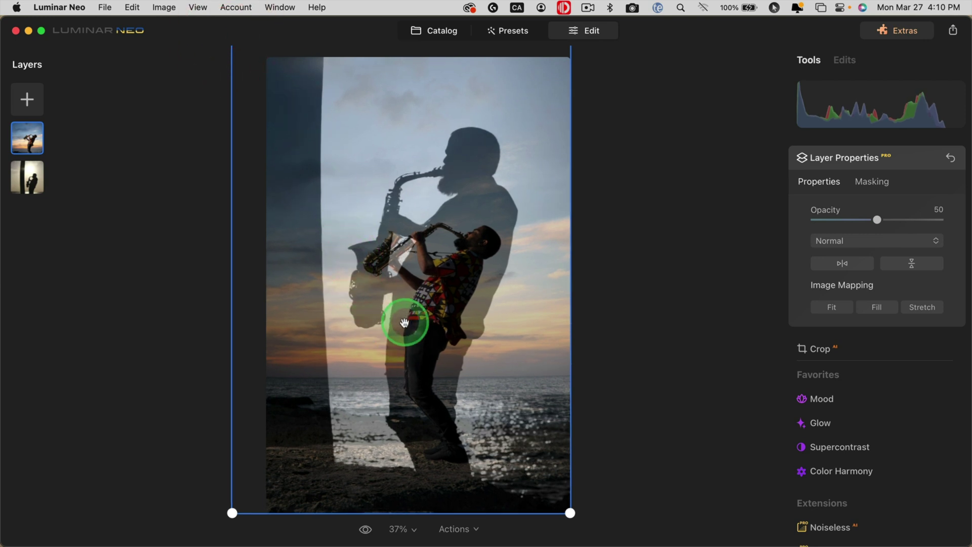
left_click_drag(405, 322, 403, 325)
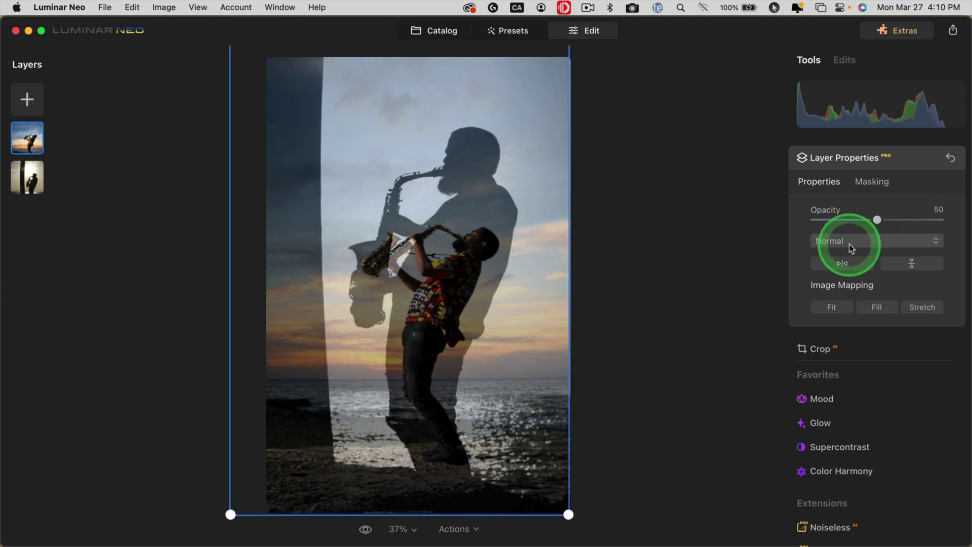
Blend the sunset layer in Screen mode, reset its opacity, then lower it to 89.
left_click(851, 245)
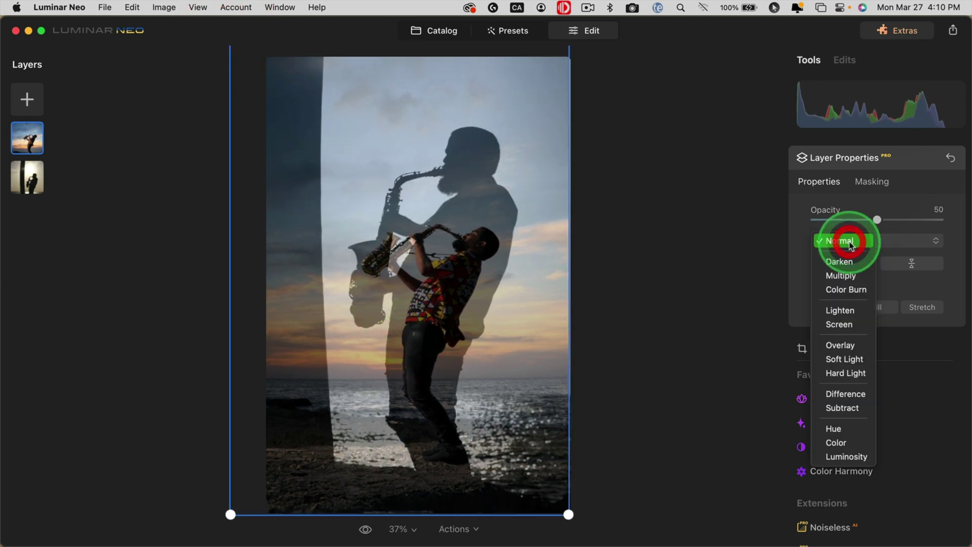
left_click(847, 309)
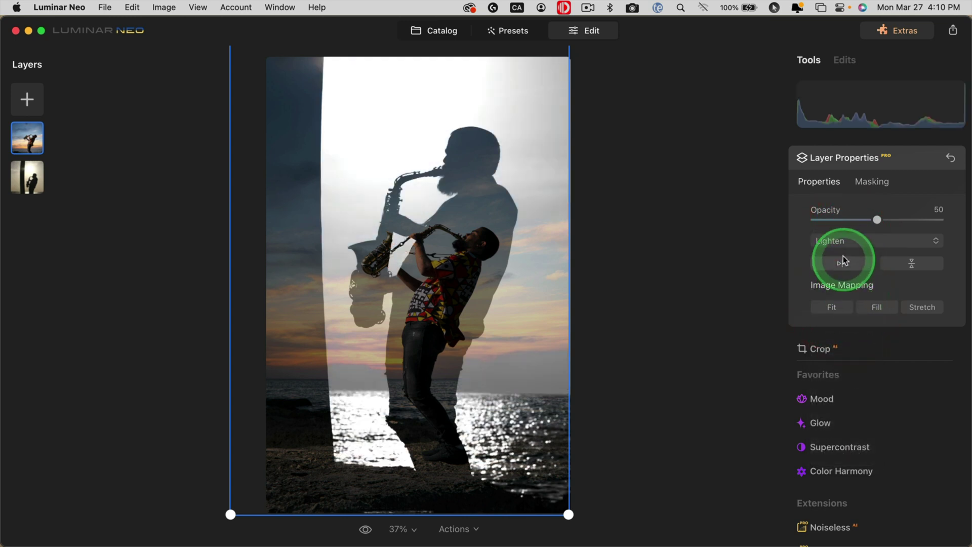
double_click(875, 219)
scroll(851, 241, "down", 1)
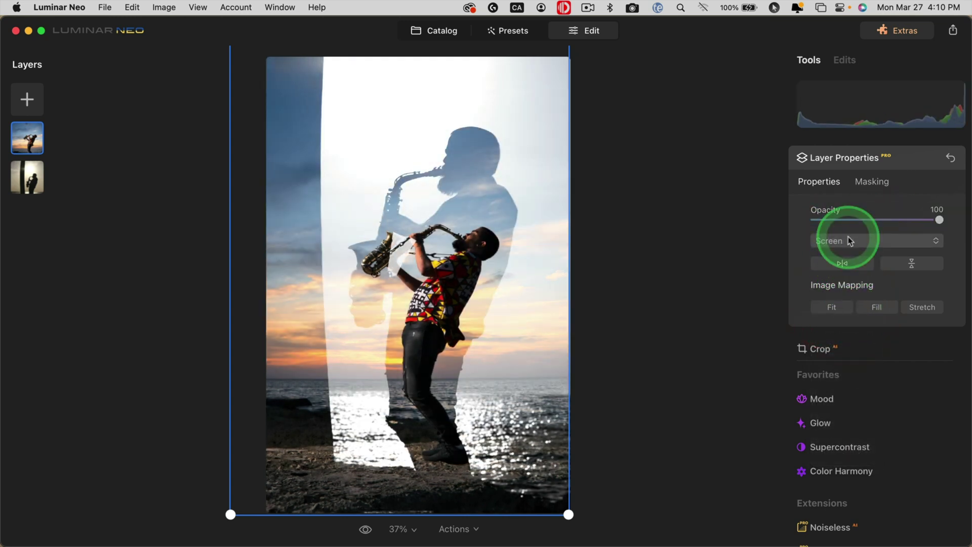
mouse_move(938, 220)
left_mouse_down()
mouse_move(879, 219)
mouse_move(926, 219)
left_mouse_up()
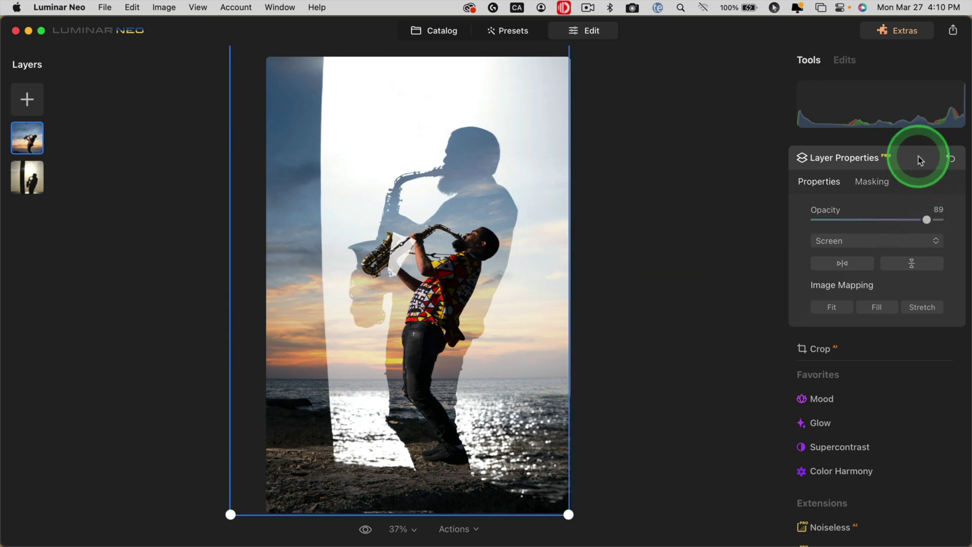
Select the silhouette layer and raise its Develop Smart Contrast and Whites and deepen its Blacks.
left_click(888, 160)
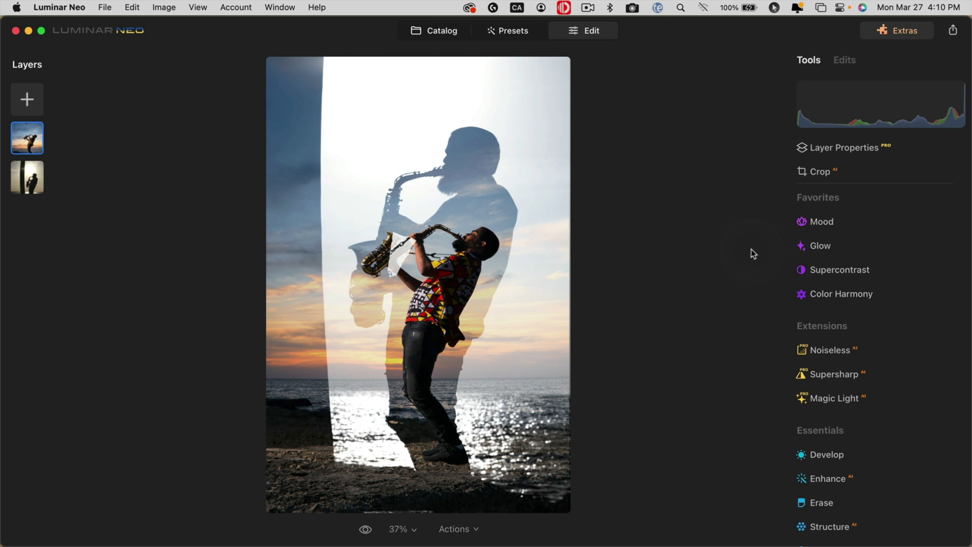
left_click(29, 183)
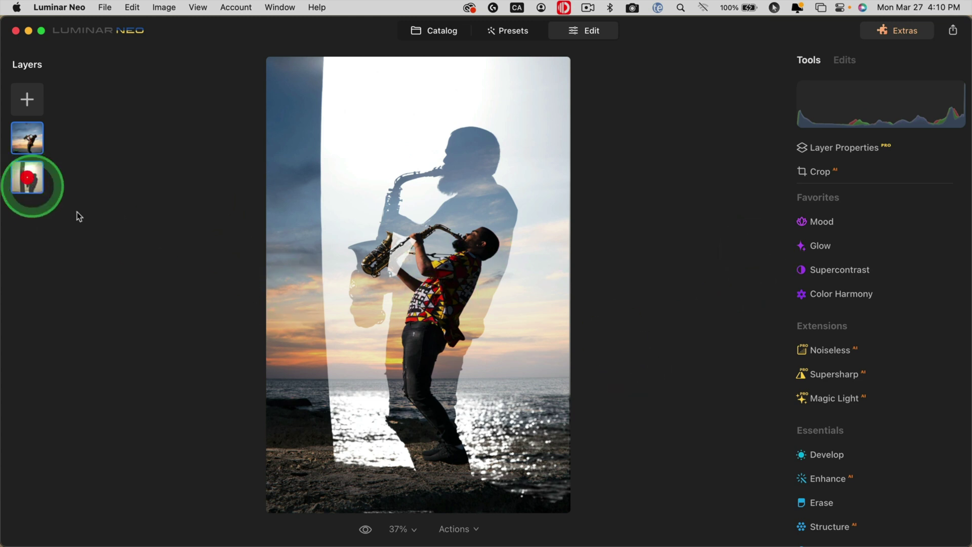
left_click(846, 61)
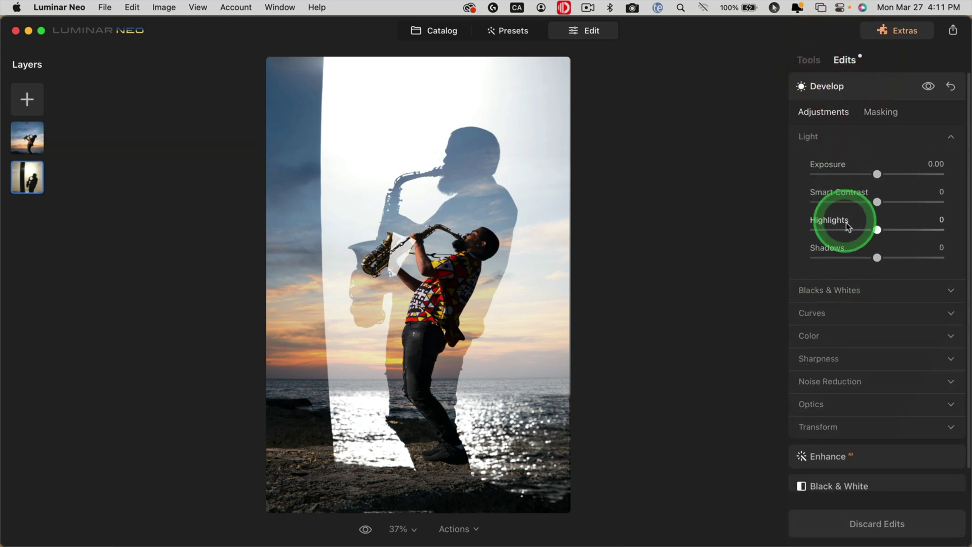
left_click_drag(877, 202, 920, 202)
left_click(861, 290)
left_click_drag(877, 329, 830, 327)
left_click_drag(877, 356, 932, 355)
Bend the Curves tone curve upward and pull Whites back down to 15.
left_click(823, 388)
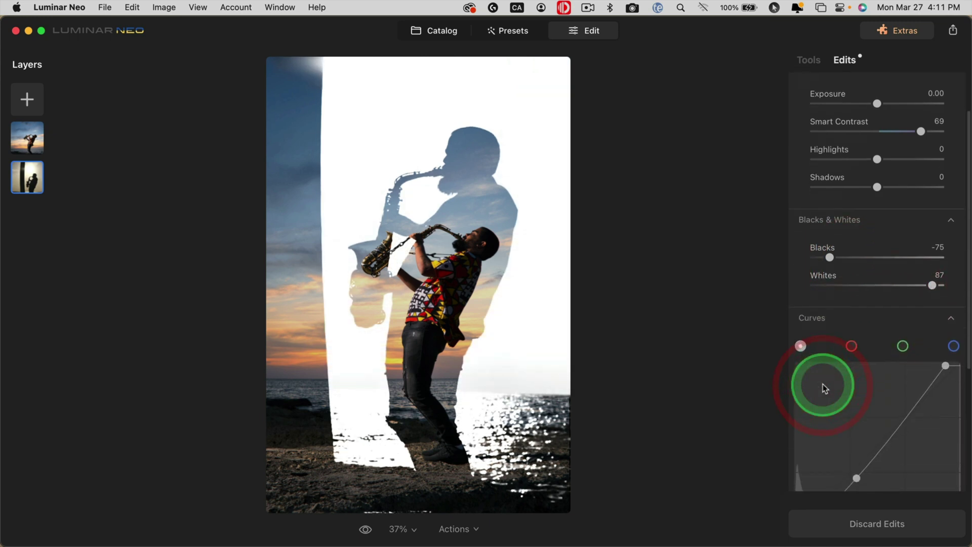
left_click_drag(881, 431, 899, 400)
scroll(856, 456, "down", 1)
scroll(885, 202, "up", 3)
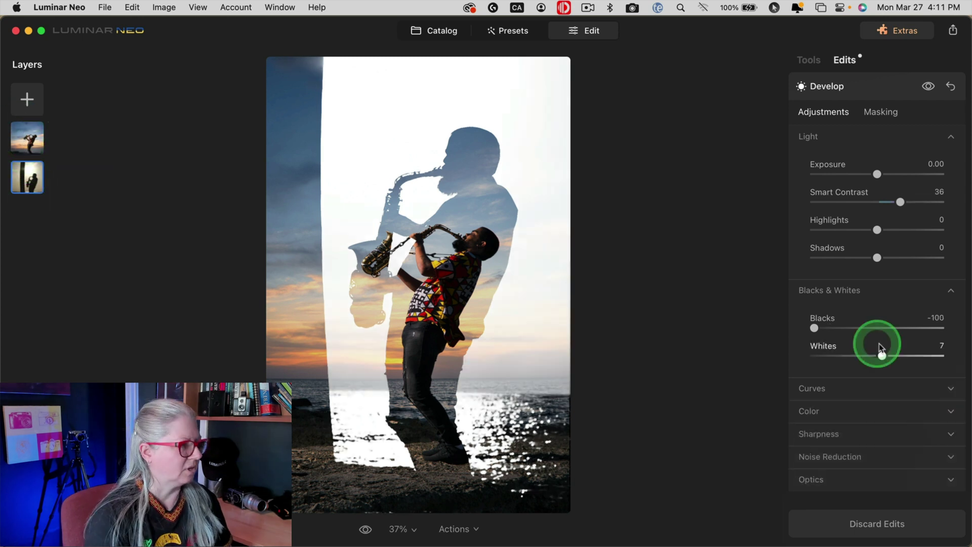
mouse_move(879, 341)
left_mouse_down()
mouse_move(872, 345)
mouse_move(886, 347)
left_mouse_up()
left_click(840, 387)
left_click(900, 470)
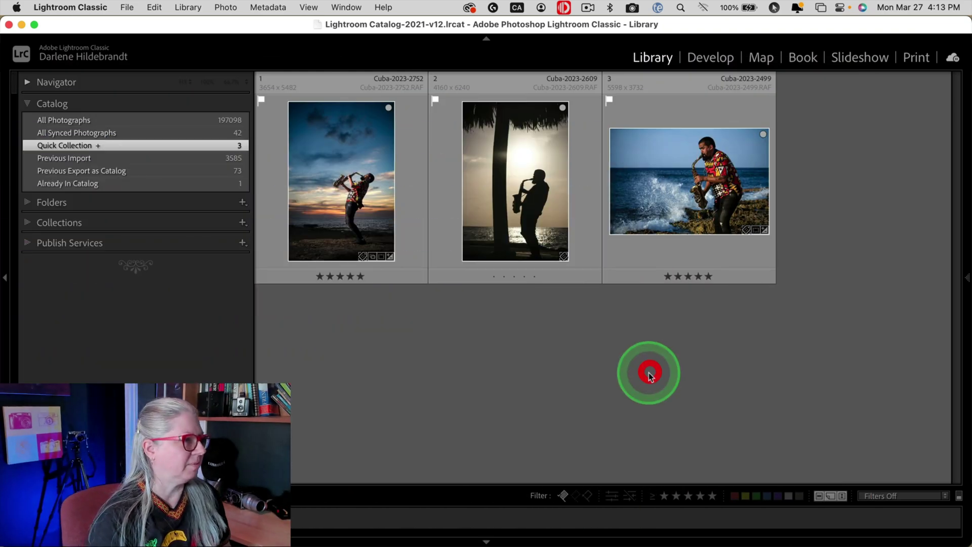
Select all three Cuba saxophonist photos and show the Edit In submenu.
left_click(338, 207)
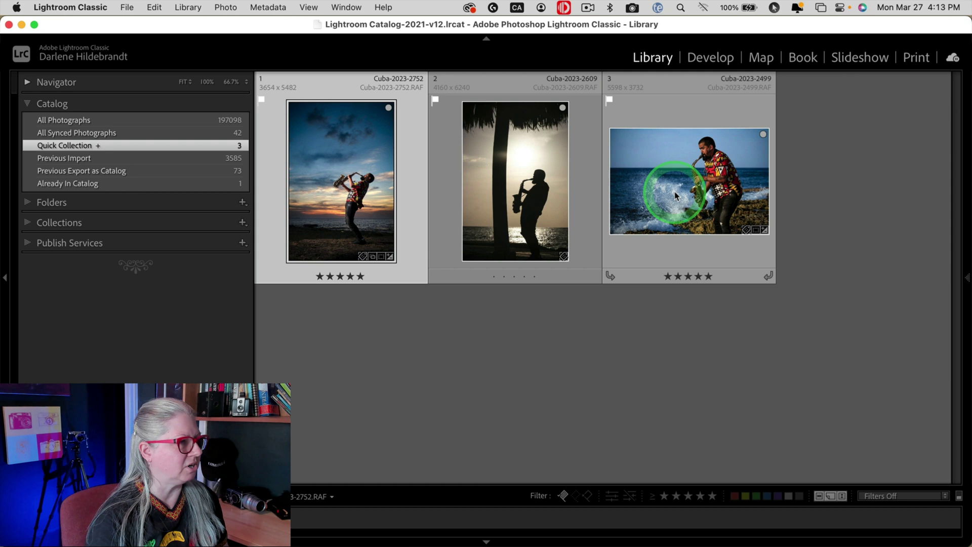
left_click(659, 175, "shift")
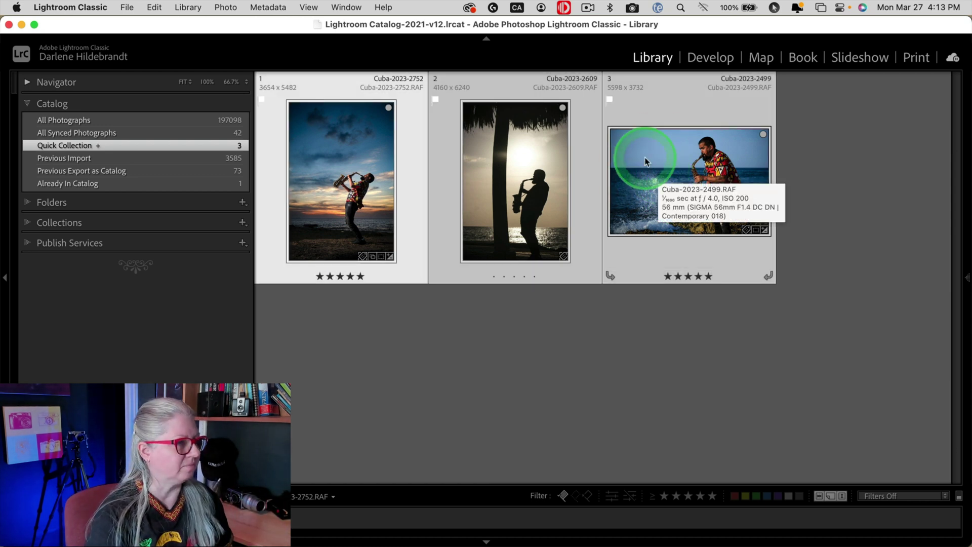
right_click(646, 161)
left_click(658, 236)
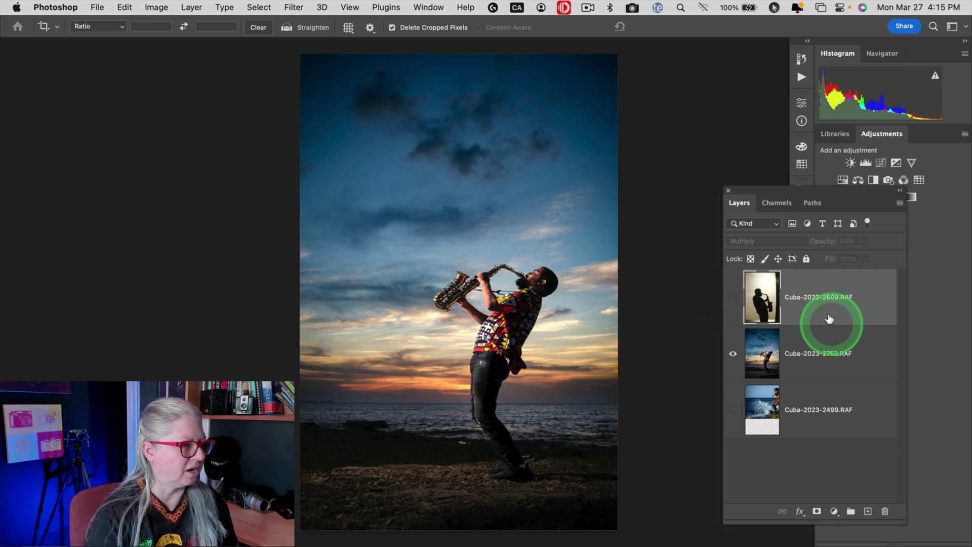
Show the Cuba-2023-2609 silhouette layer, trying Normal and Darker Color before Darken at 84% opacity.
left_click(732, 297)
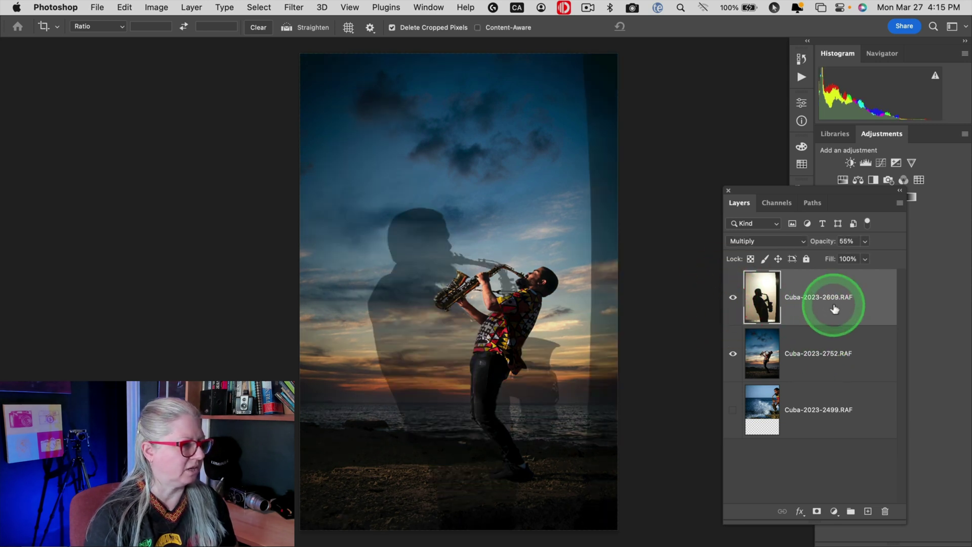
left_click(829, 309)
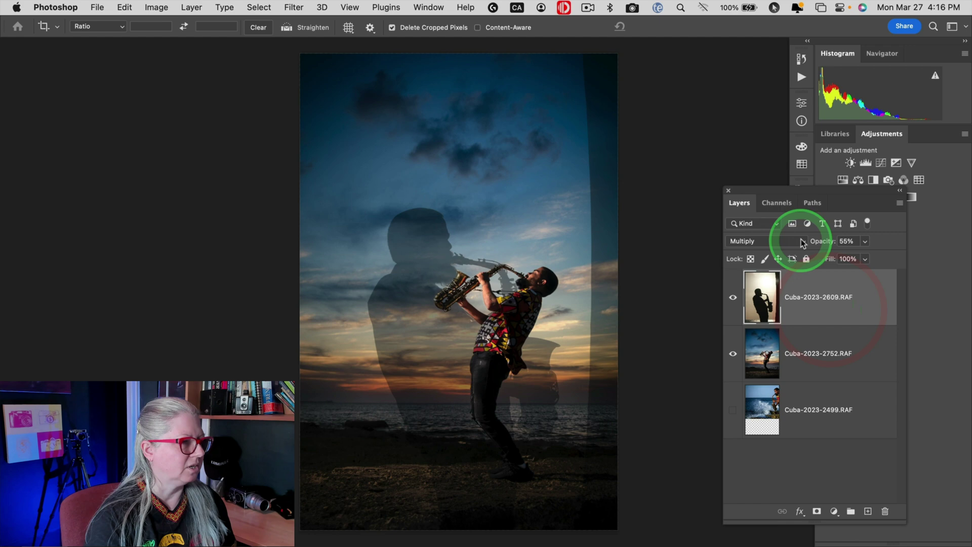
left_click(767, 242)
left_click(760, 199)
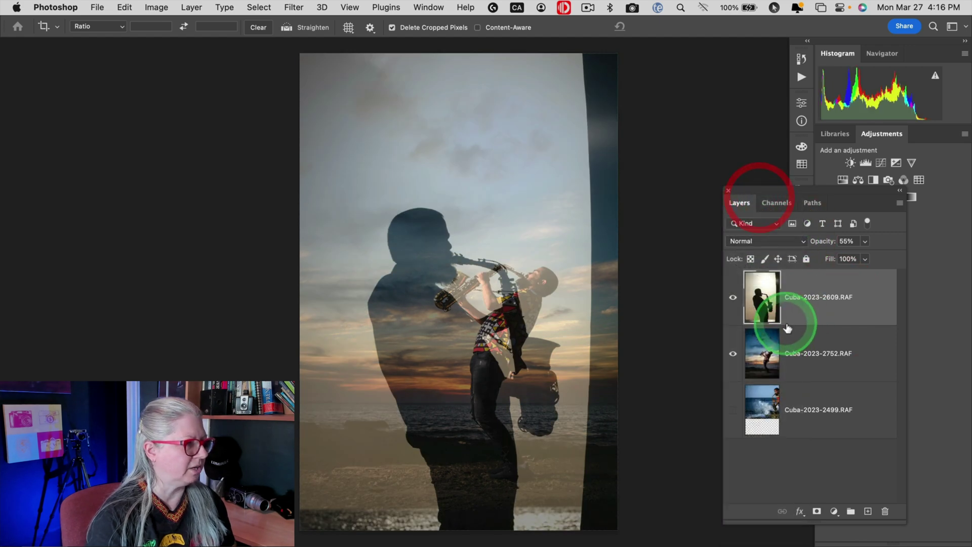
left_click(755, 241)
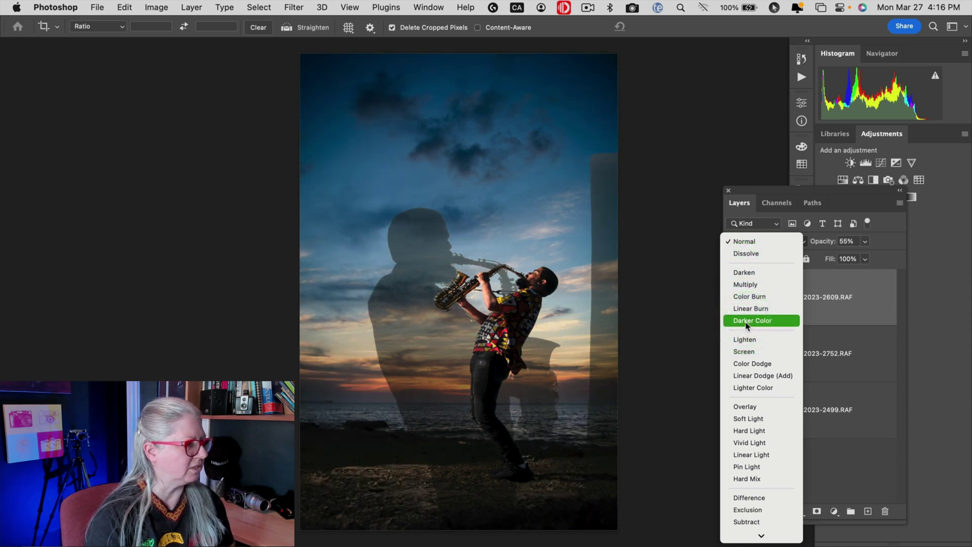
left_click(746, 323)
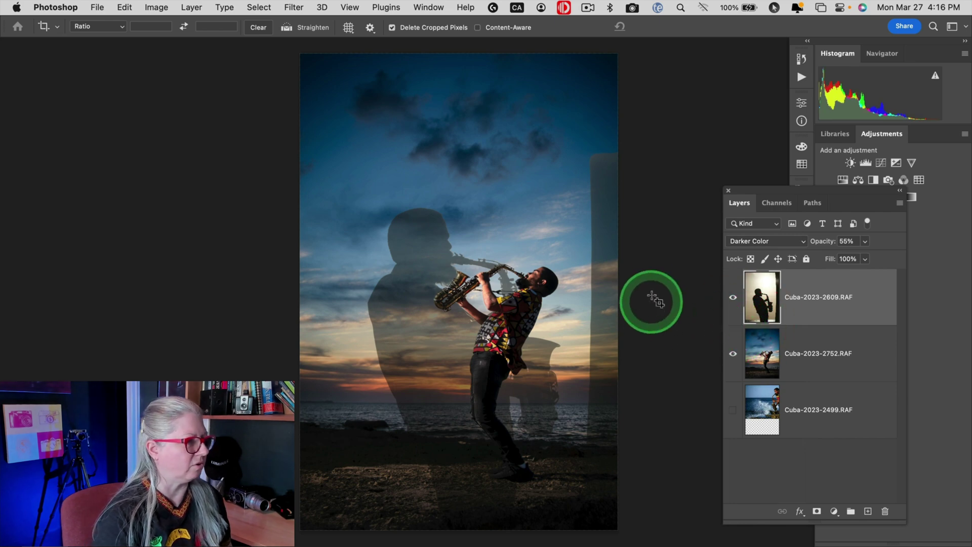
left_click(840, 317)
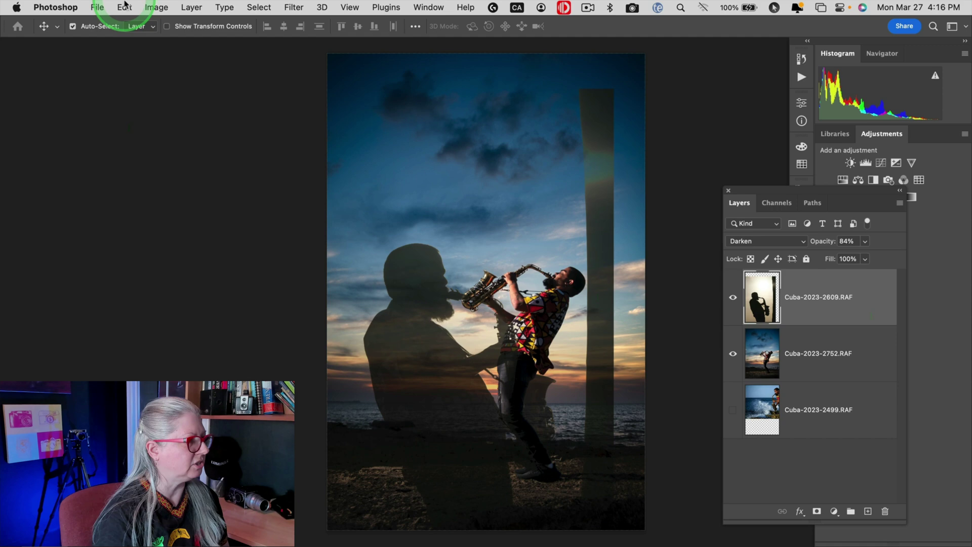
Free Transform the silhouette layer to about 143% and blend it in Multiply at 39% opacity.
left_click(125, 6)
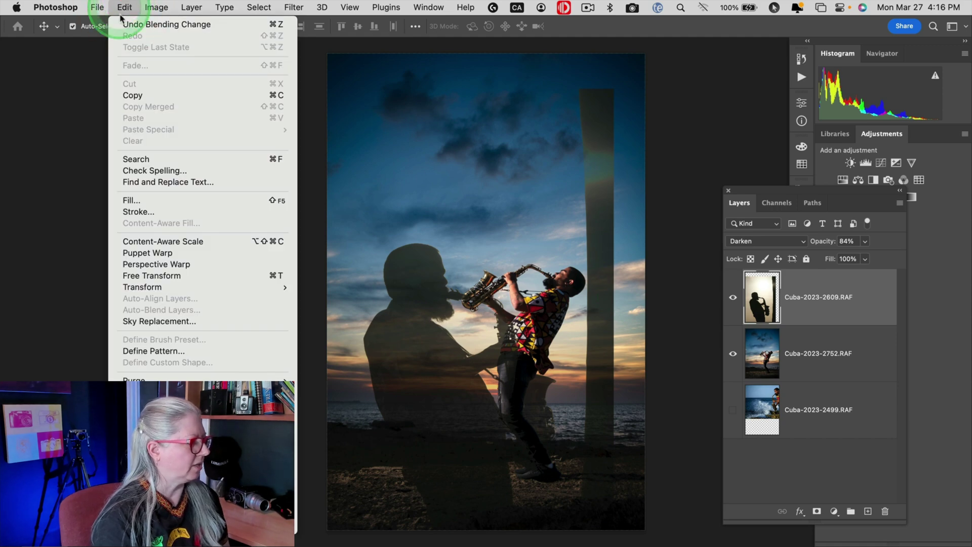
left_click(143, 276)
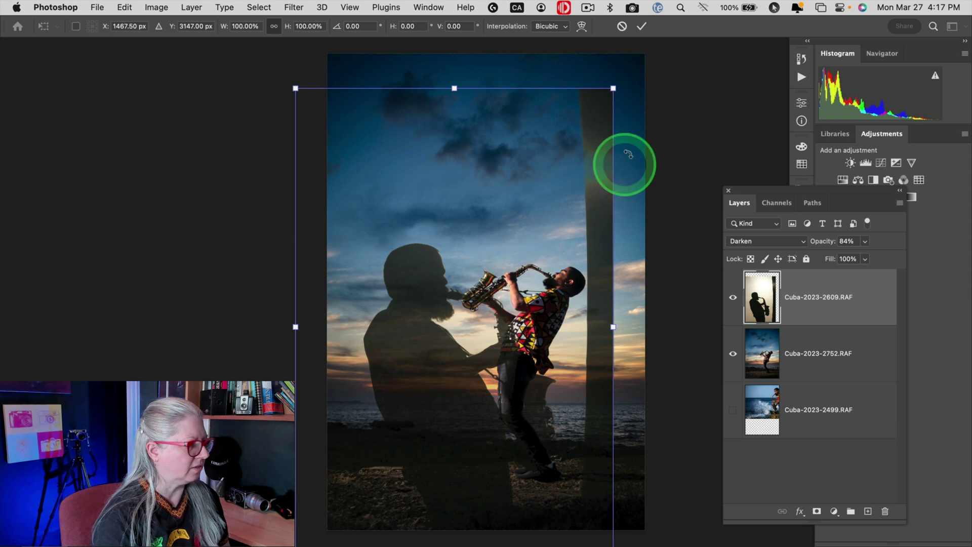
key("super+minus")
key("super+minus")
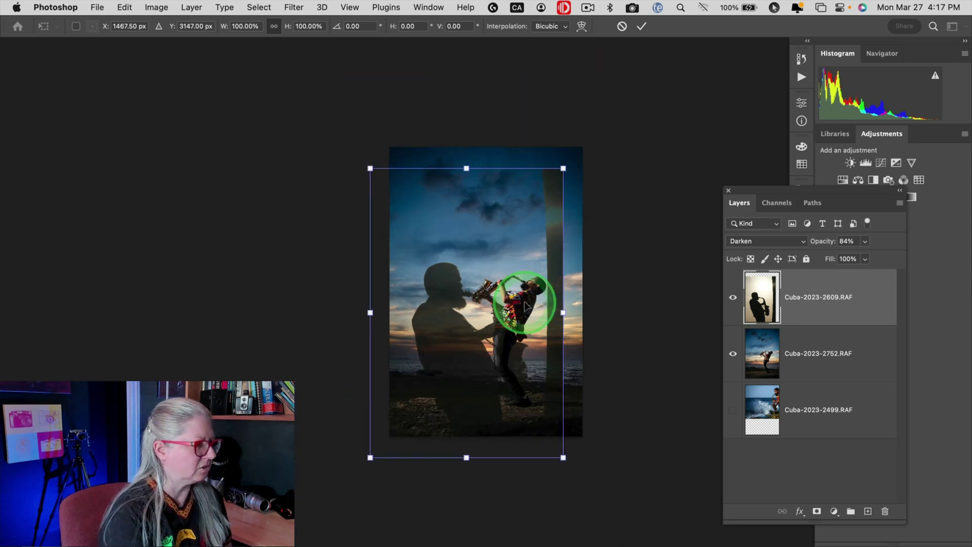
left_click_drag(370, 168, 282, 87)
left_click_drag(466, 317, 507, 301)
left_click(511, 344)
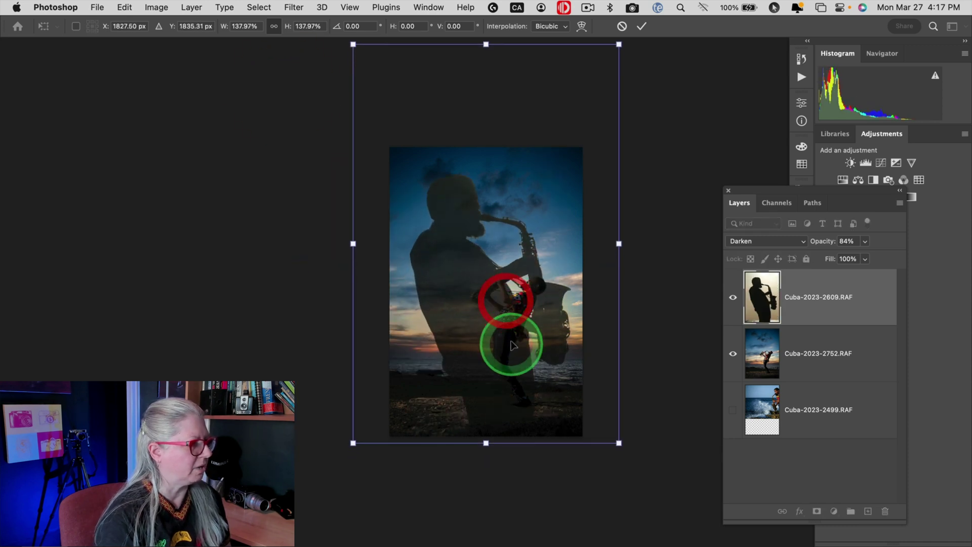
left_click_drag(511, 344, 512, 336)
left_click(361, 105)
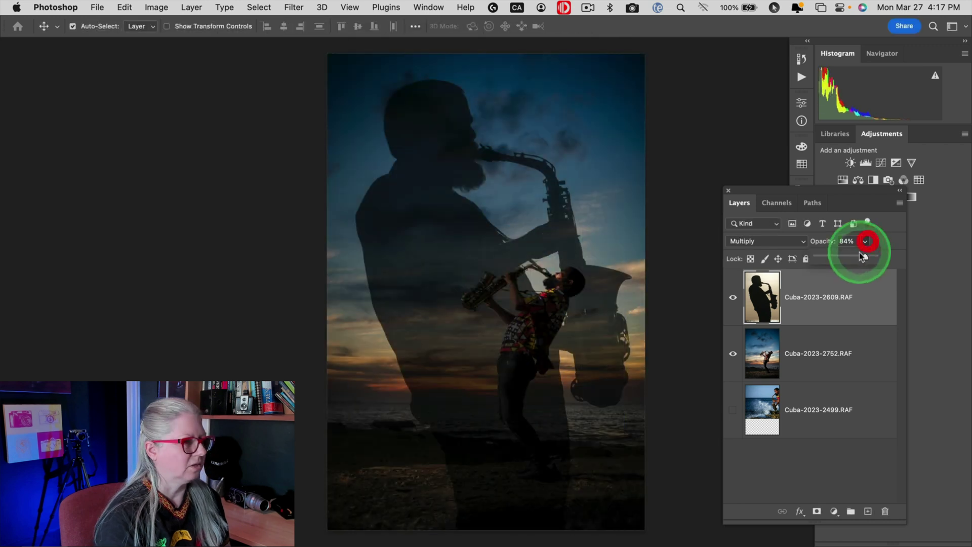
left_click_drag(863, 253, 837, 255)
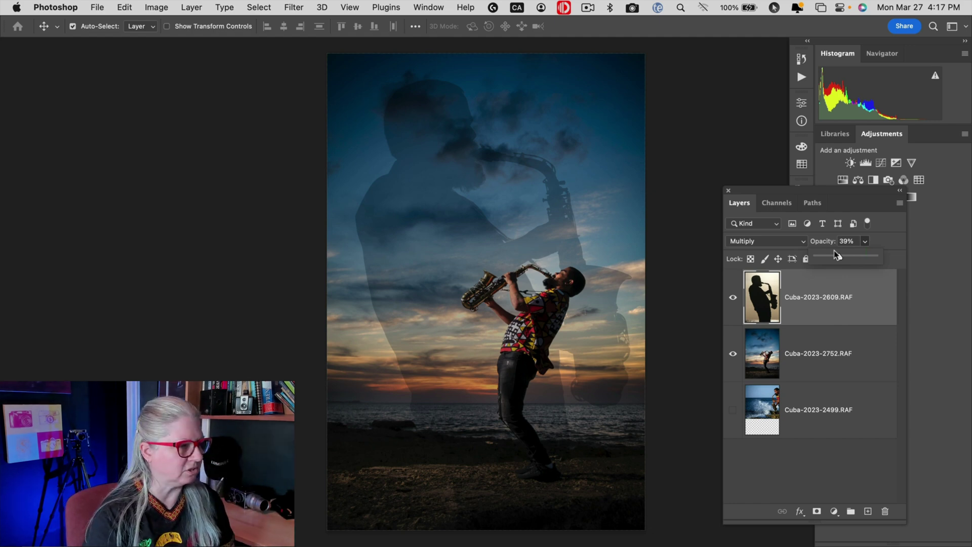
Enlarge the Cuba-2023-2499 wave-splash layer and blend it in Soft Light at 53% opacity.
left_click(816, 369)
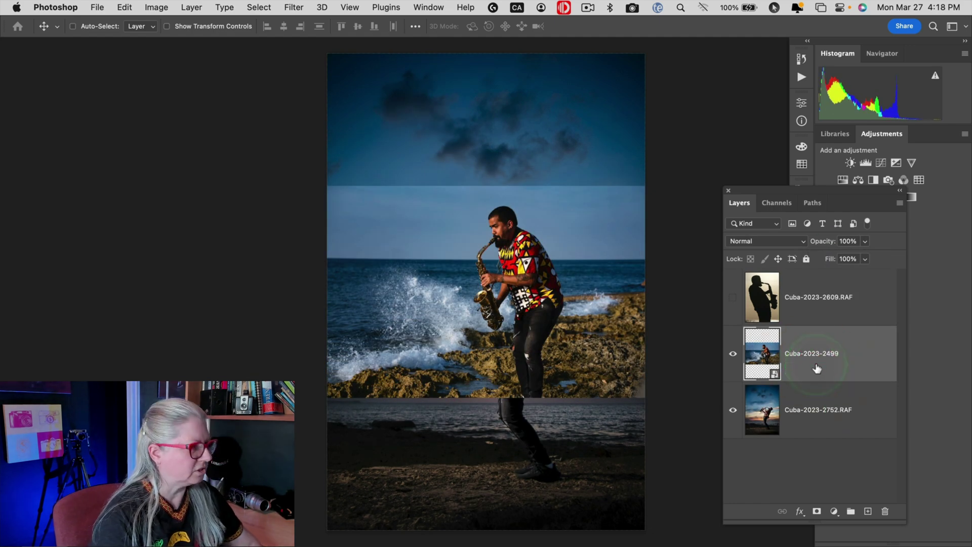
key("super+t")
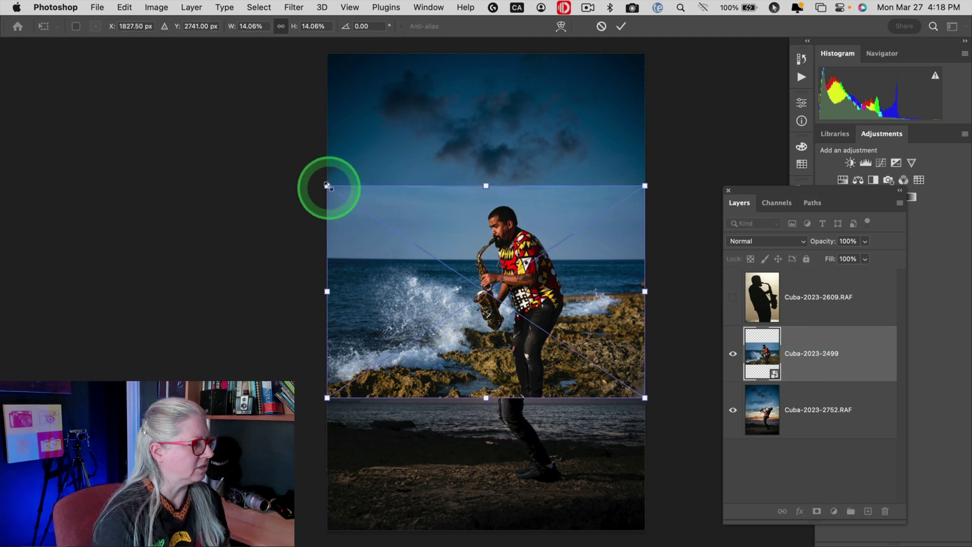
left_click_drag(328, 186, 219, 115)
left_click(753, 243)
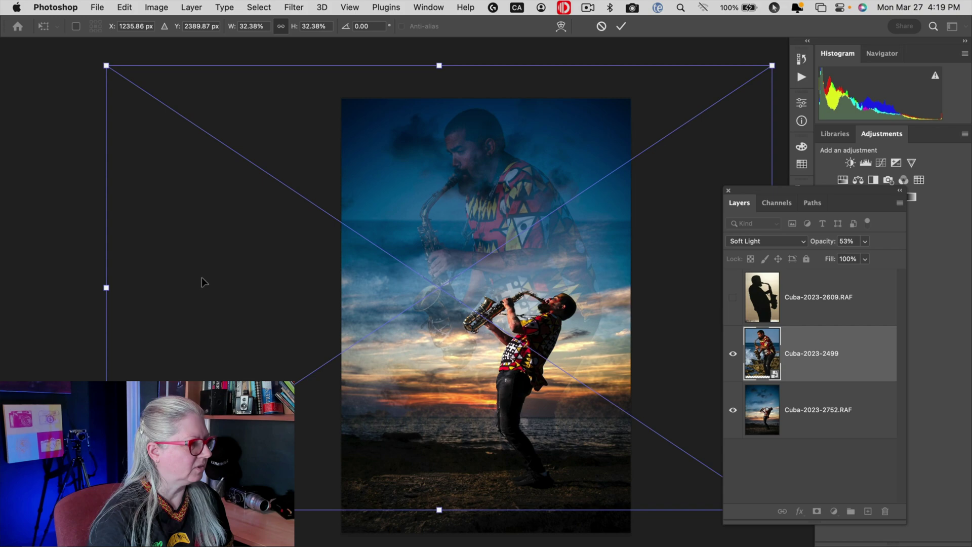
left_click_drag(203, 282, 196, 281)
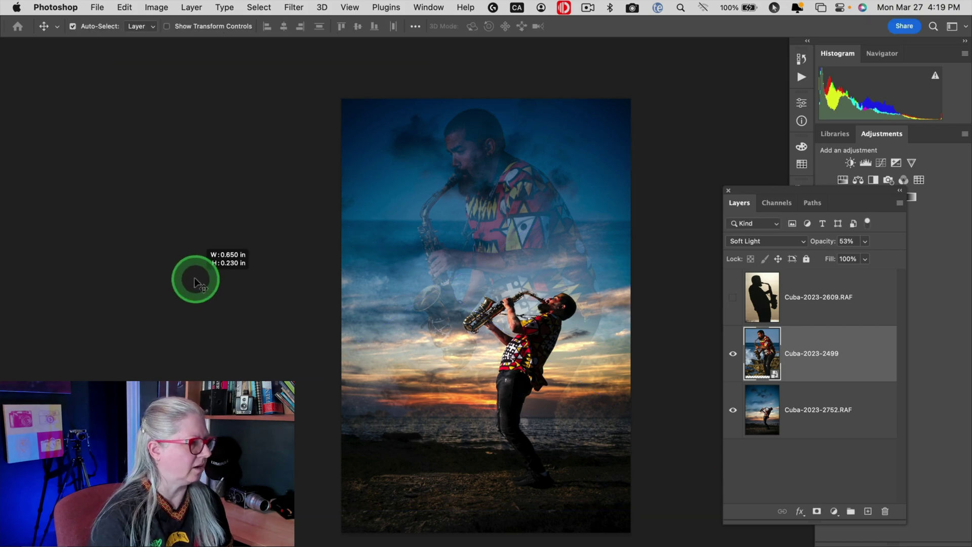